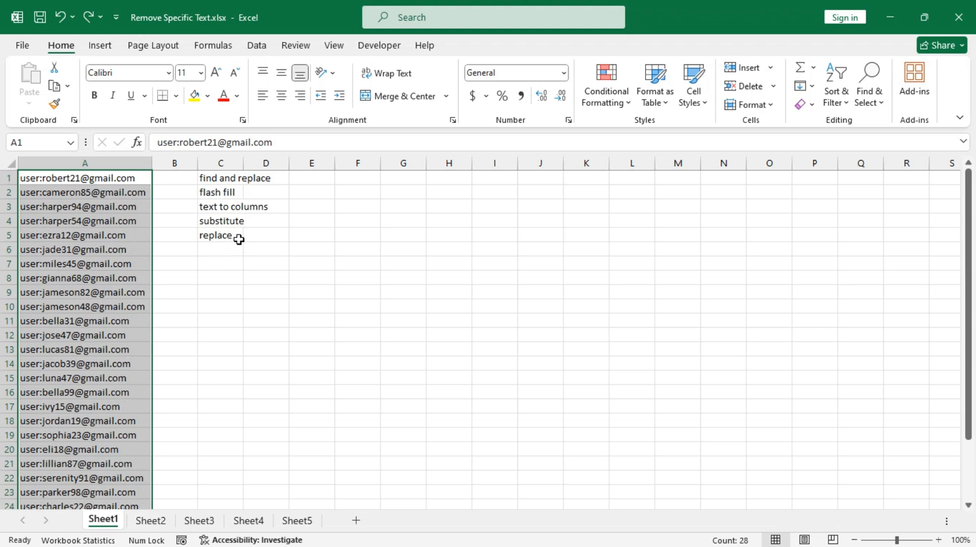
Delete the five method notes in column C, leaving only the column A entries
left_click(228, 163)
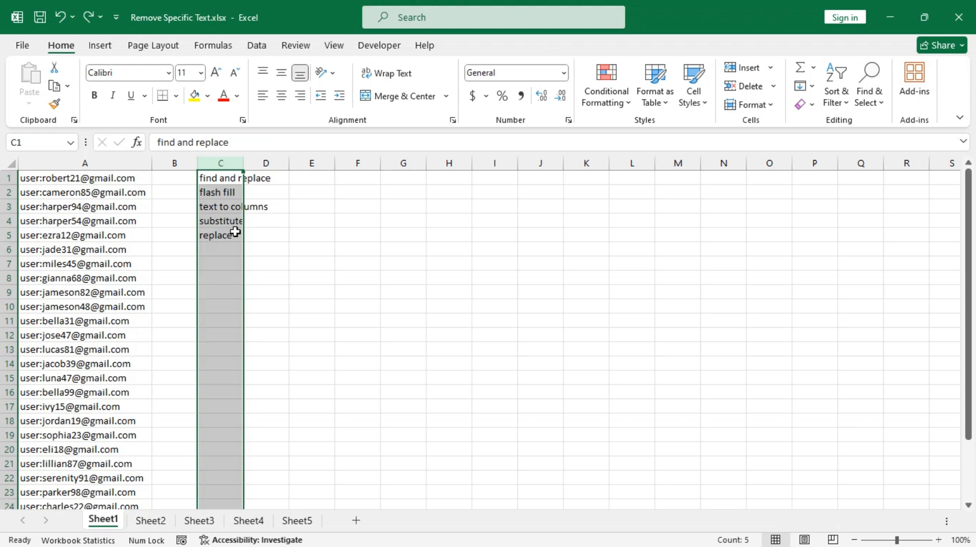
key("Delete")
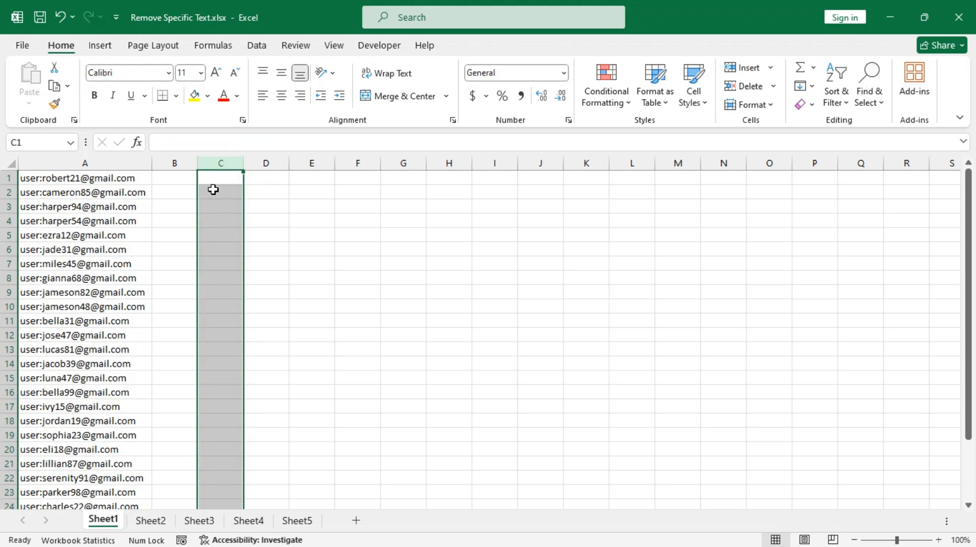
Replace 'user:' with nothing across A1:A28 using Find and Replace, cleaning all 28 emails
left_click(69, 179)
key("ctrl+shift+Down")
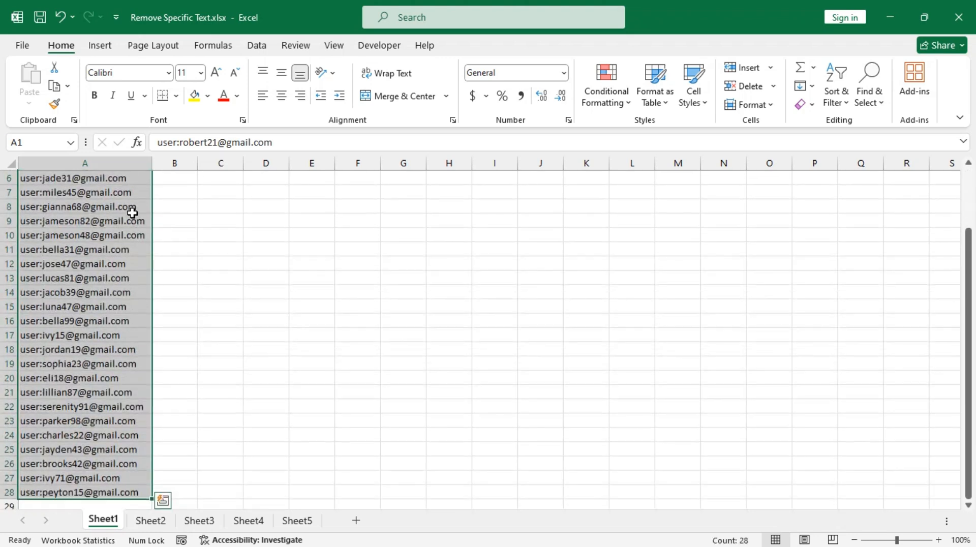
scroll(131, 211, "up", 2)
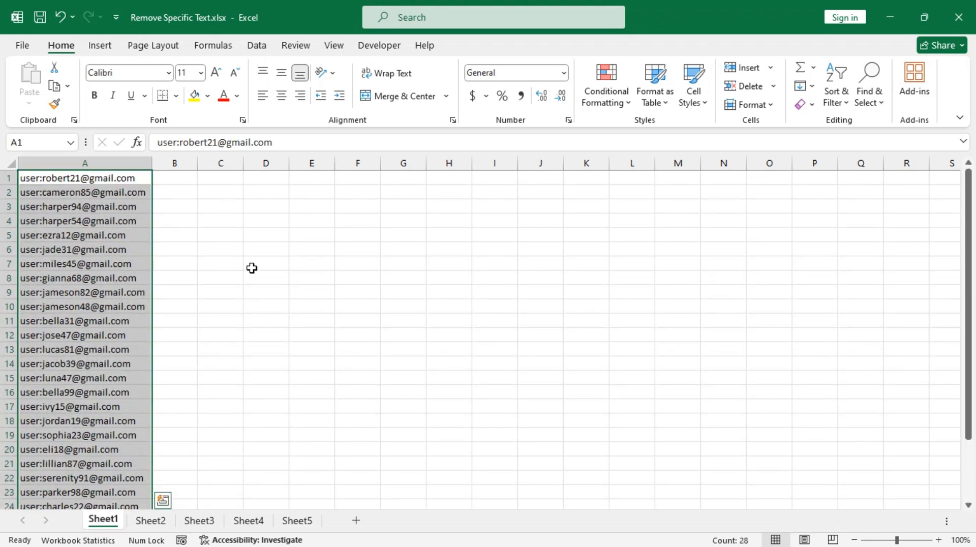
key("ctrl+h")
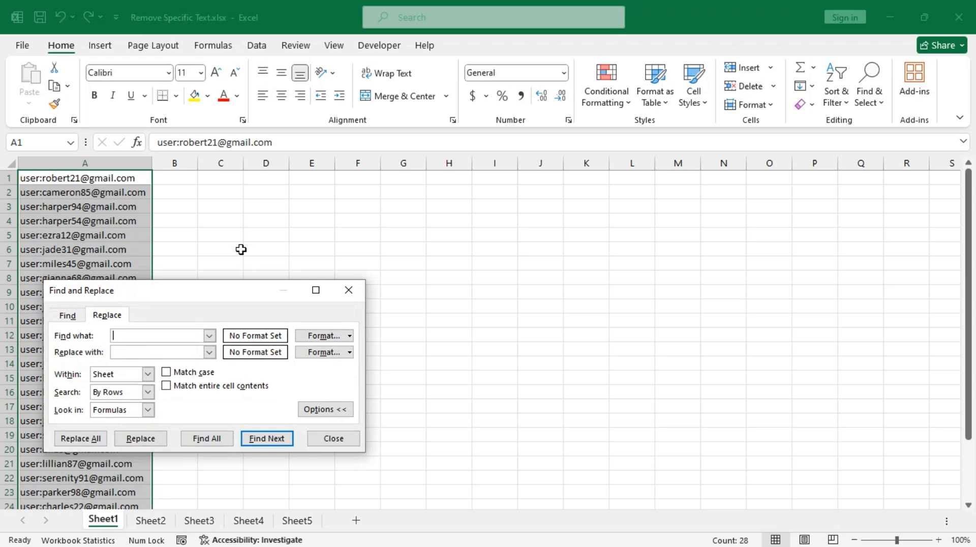
left_click_drag(243, 293, 373, 216)
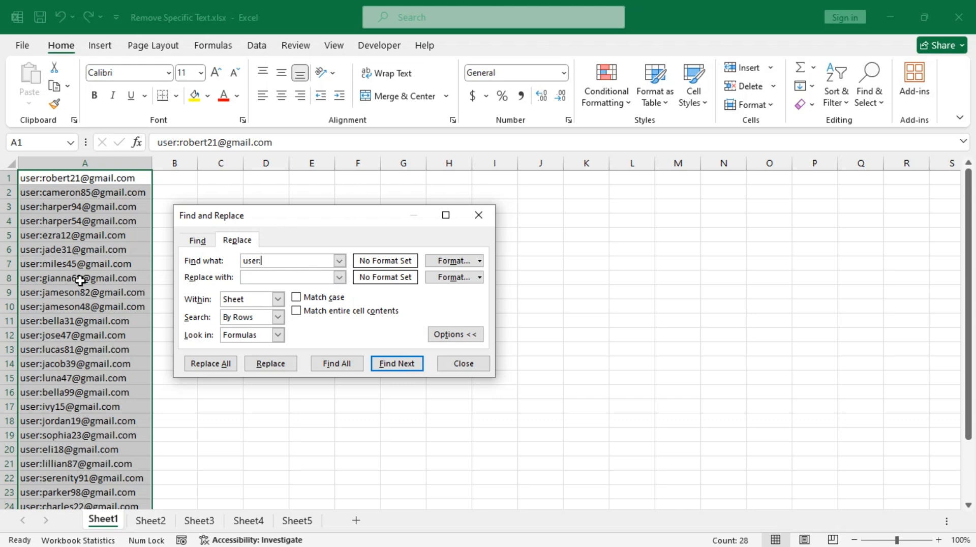
left_click(246, 278)
left_click(211, 363)
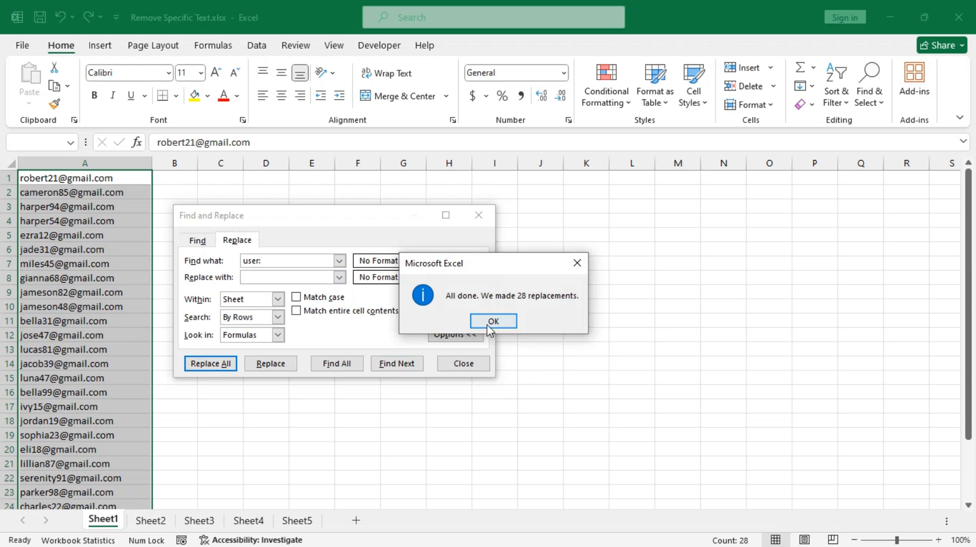
left_click(492, 321)
left_click(463, 363)
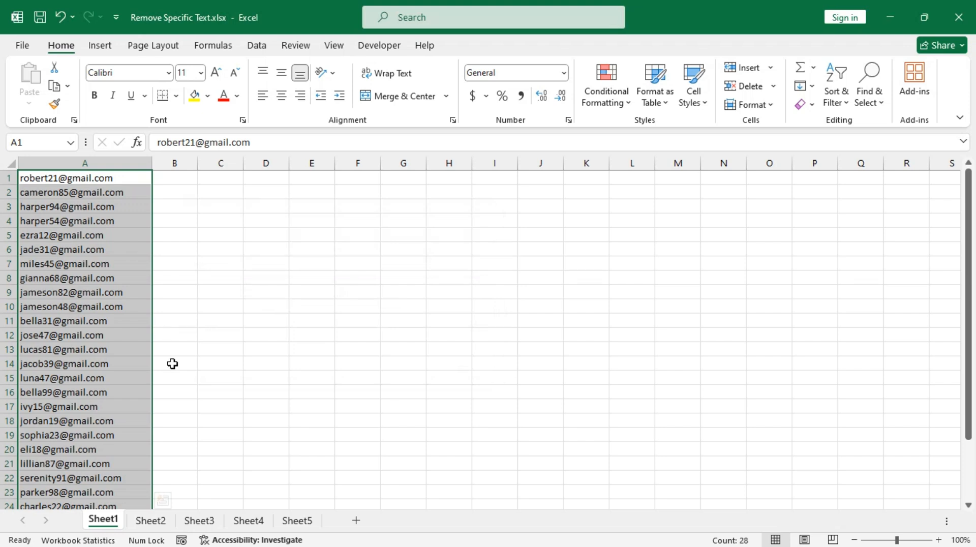
left_click(151, 522)
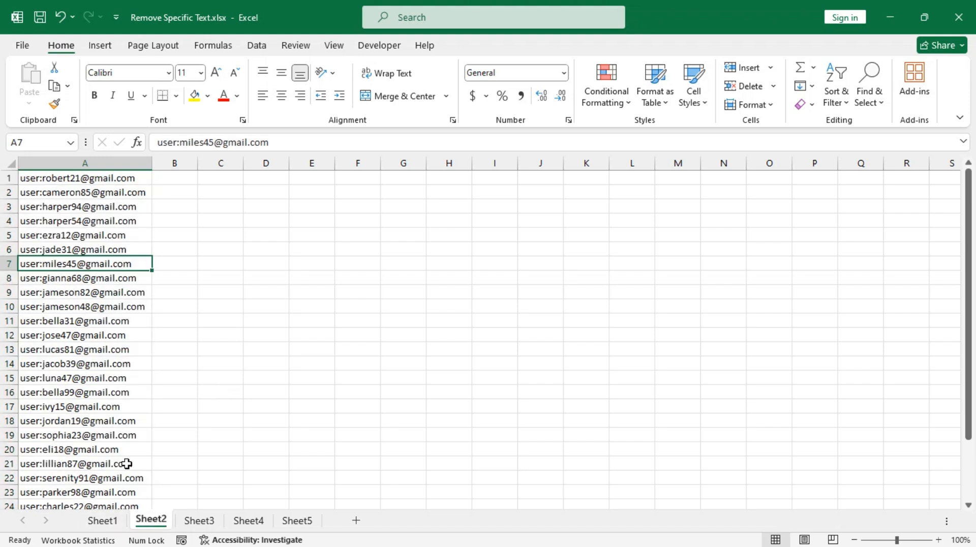
left_click(175, 178)
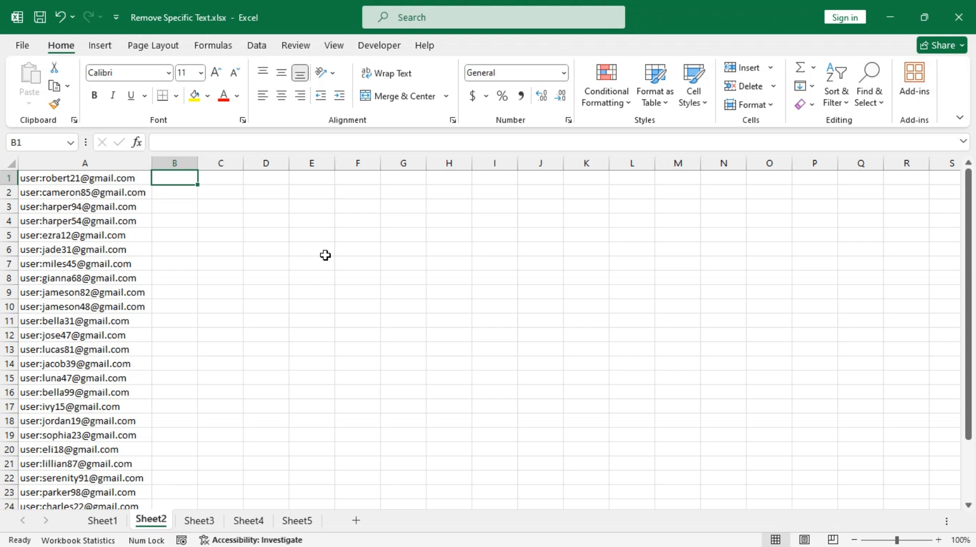
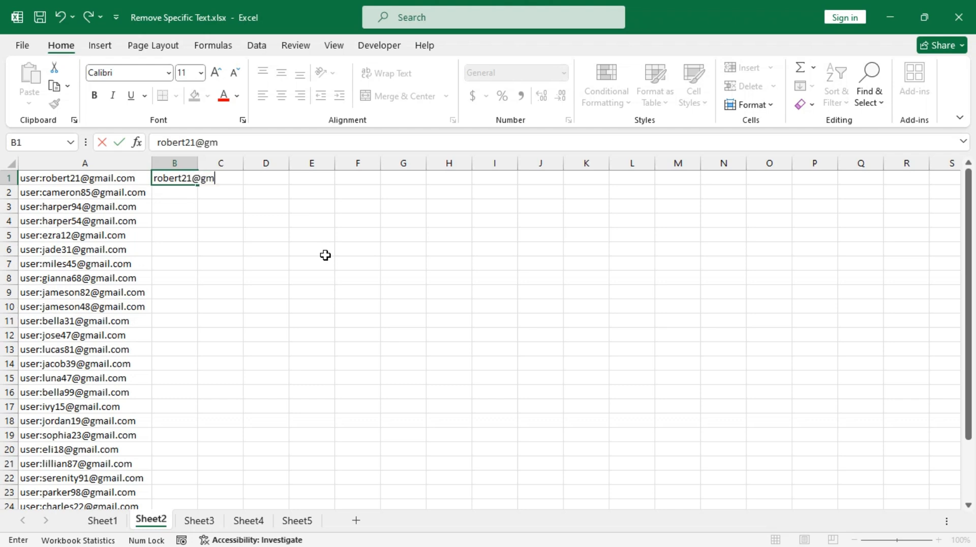
key("Return")
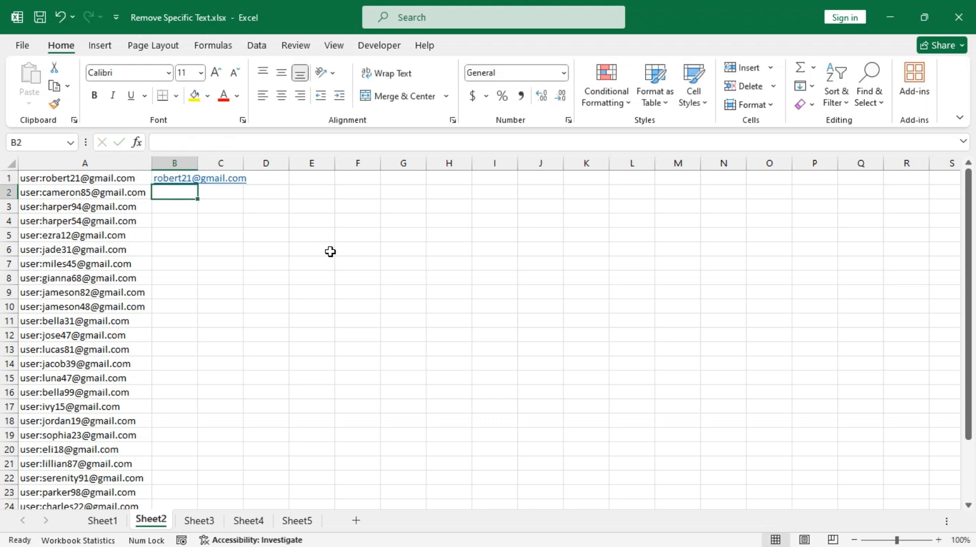
key("ctrl+e")
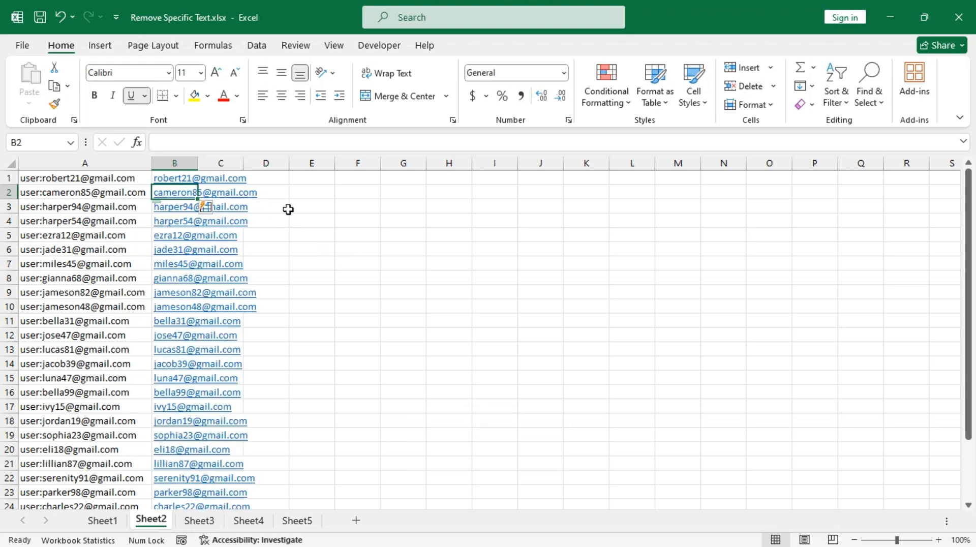
left_click(288, 179)
double_click(199, 163)
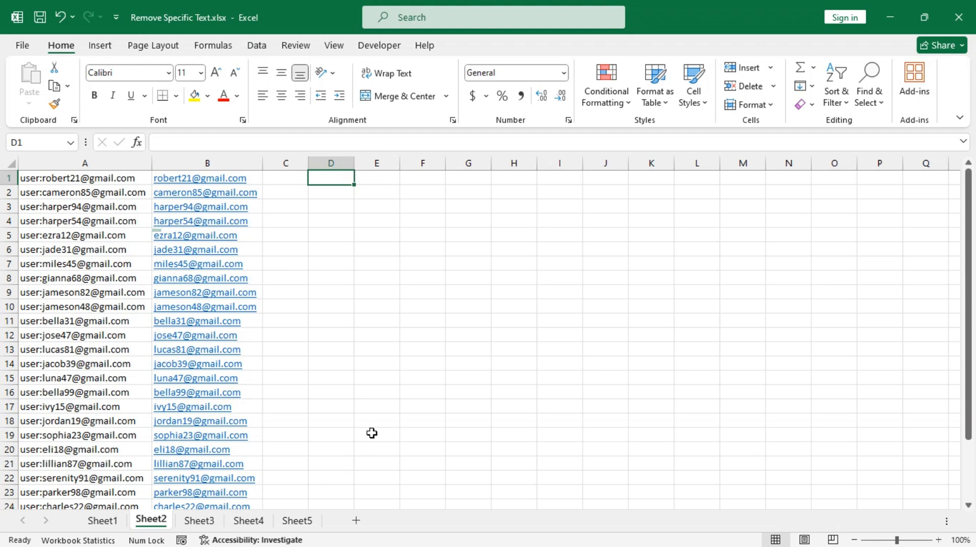
On Sheet3, split column A with Text to Columns using ':' as the delimiter
left_click(201, 522)
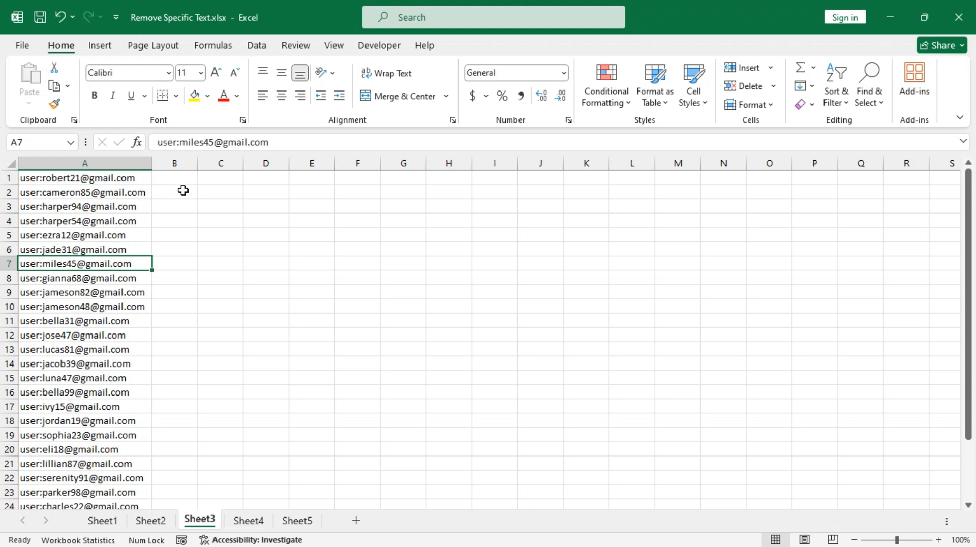
left_click(106, 178)
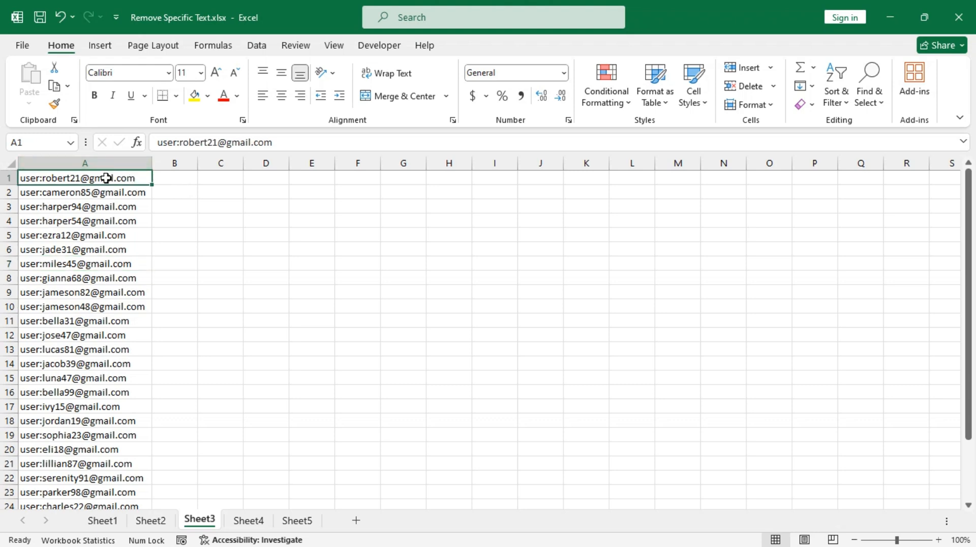
key("ctrl+space")
scroll(105, 178, "down", 1)
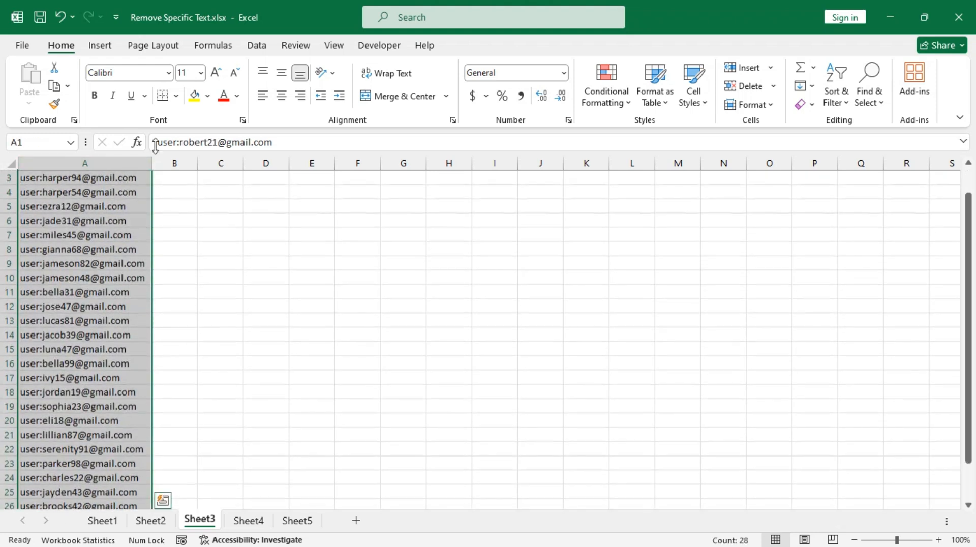
left_click(256, 45)
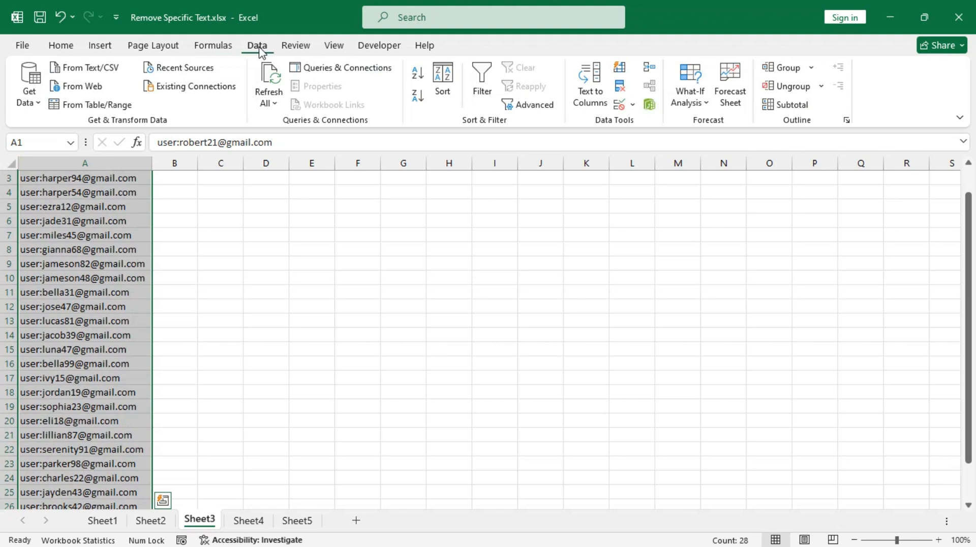
left_click(587, 95)
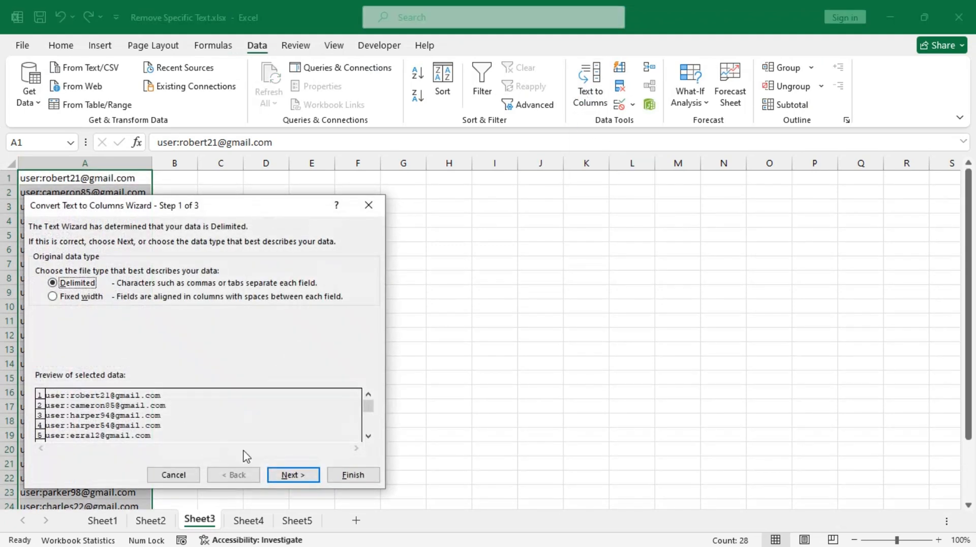
left_click(284, 475)
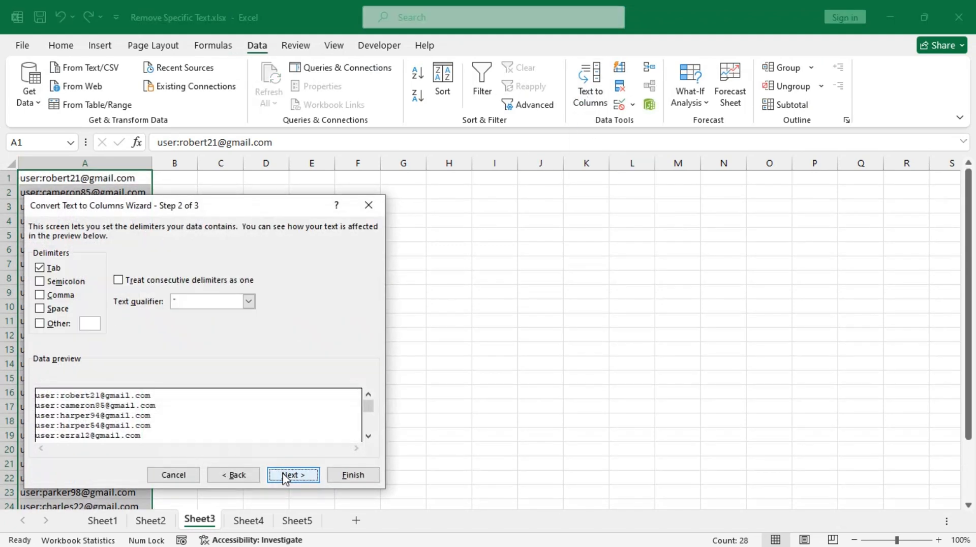
left_click(40, 268)
left_click(40, 323)
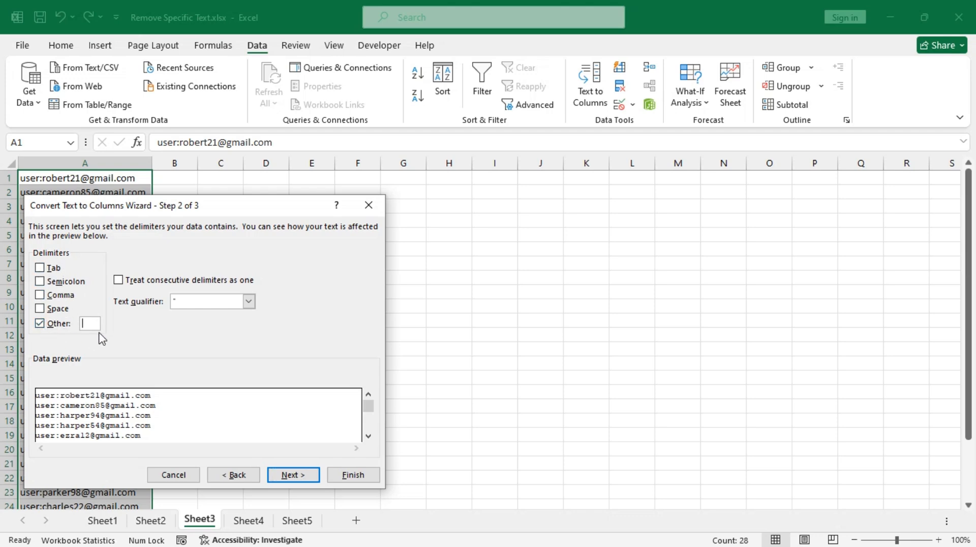
type(":")
left_click(302, 477)
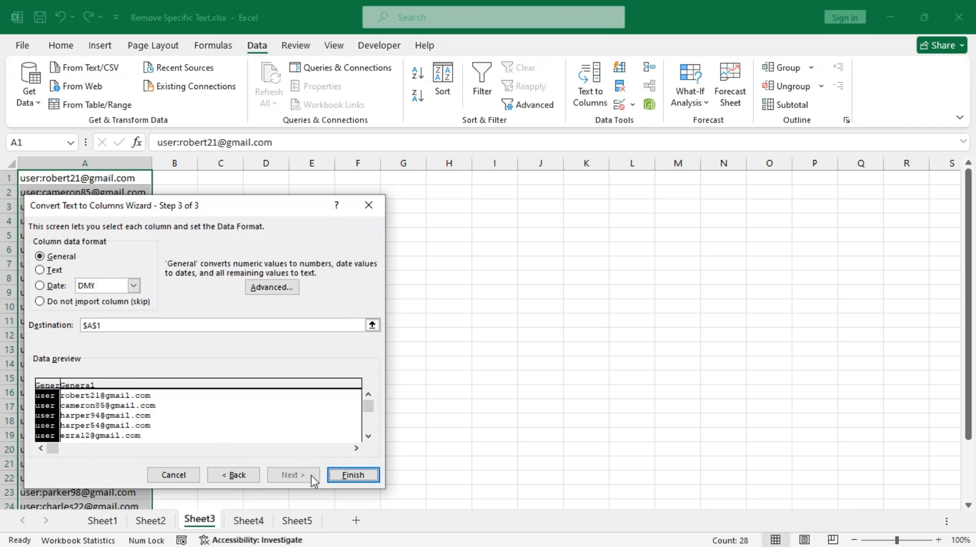
left_click(354, 474)
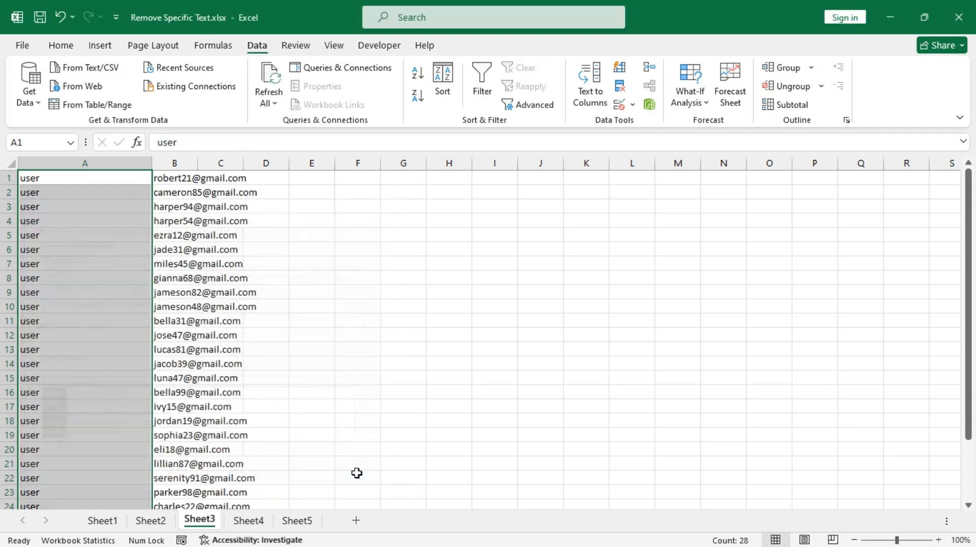
Move the split-off addresses from column B over column A and autofit column A
left_click(174, 167)
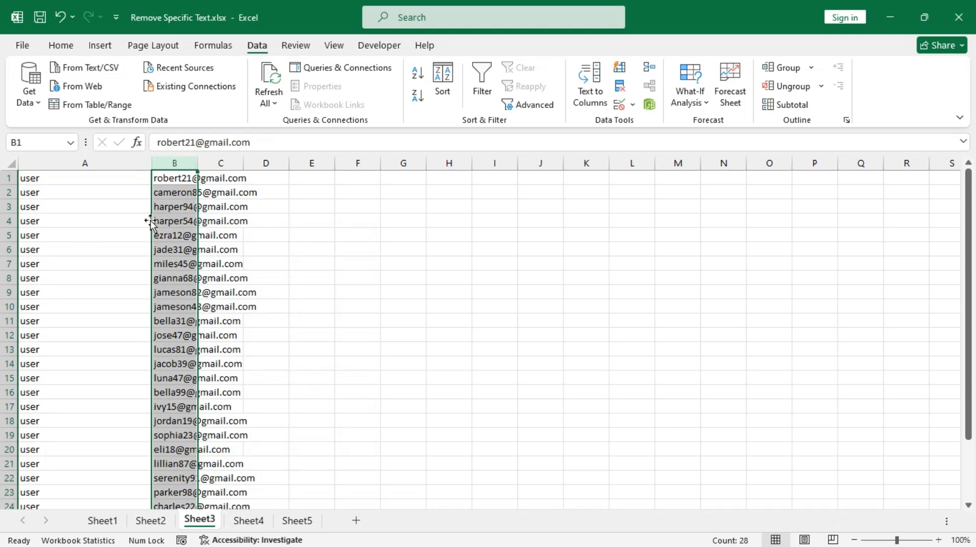
left_click_drag(150, 222, 46, 218)
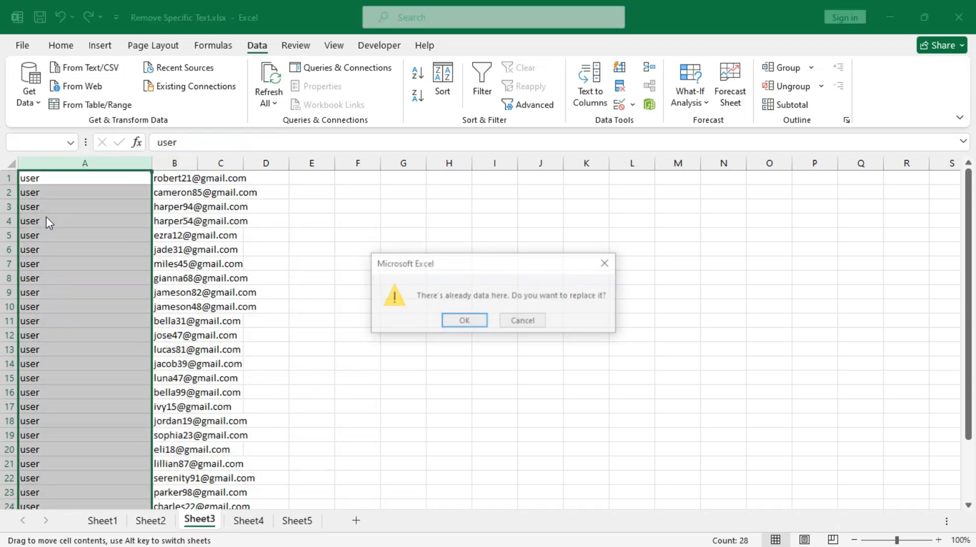
left_click(465, 323)
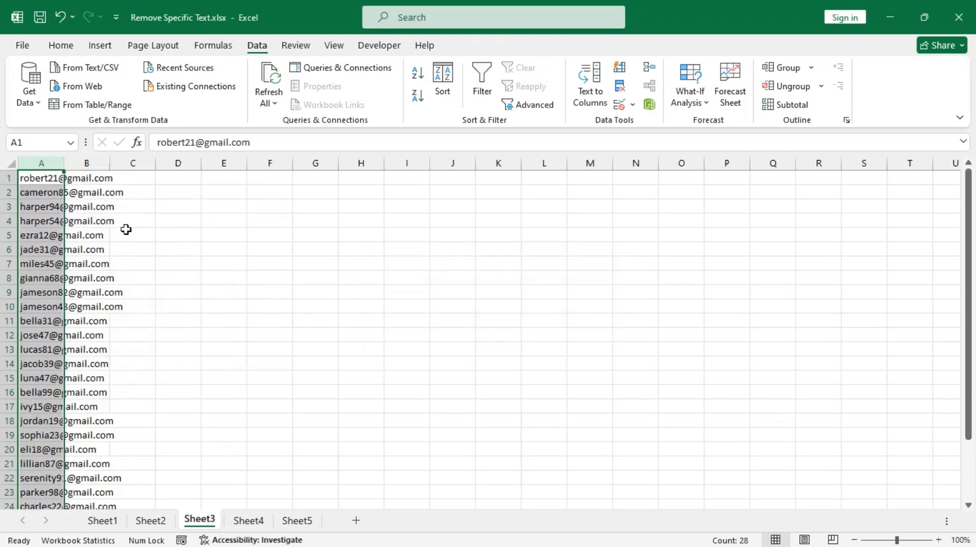
double_click(64, 162)
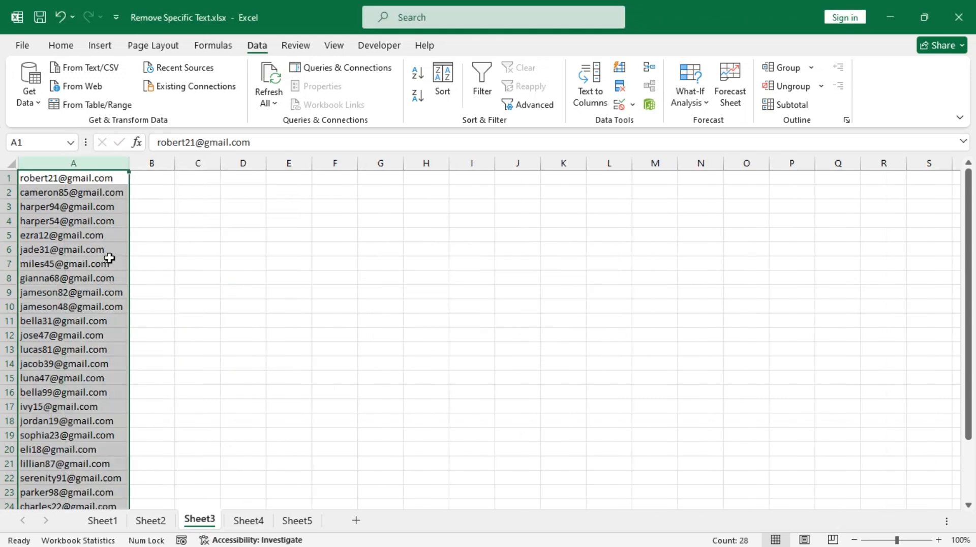
left_click(154, 180)
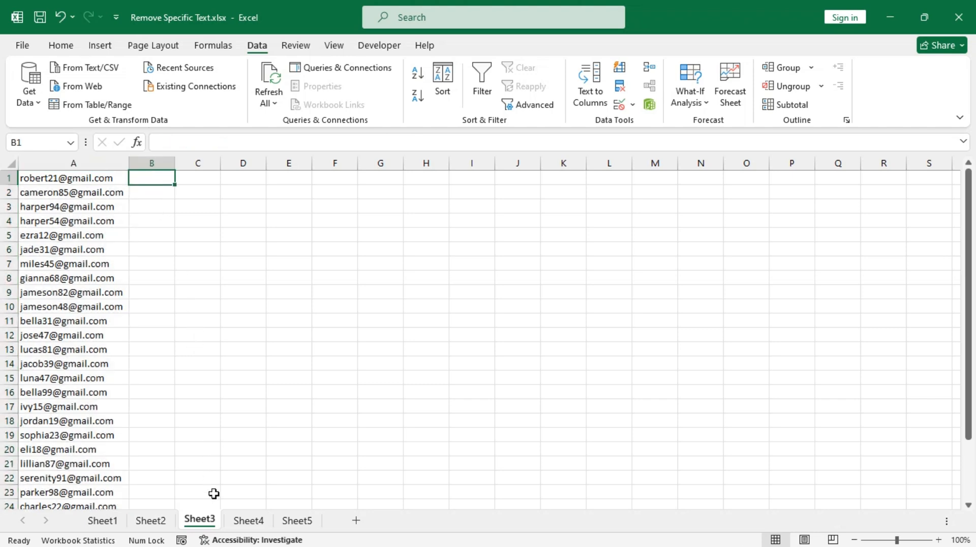
left_click(249, 520)
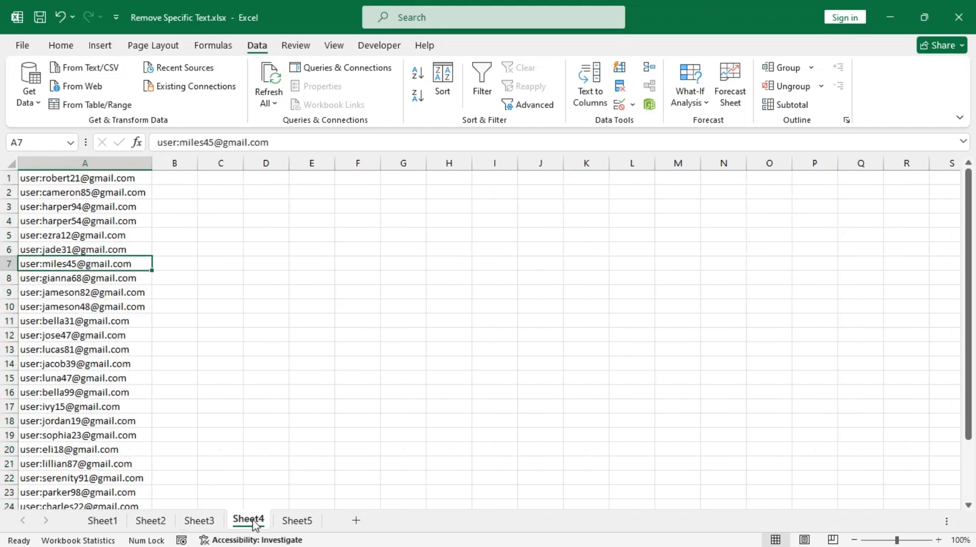
left_click(184, 178)
type("=subs")
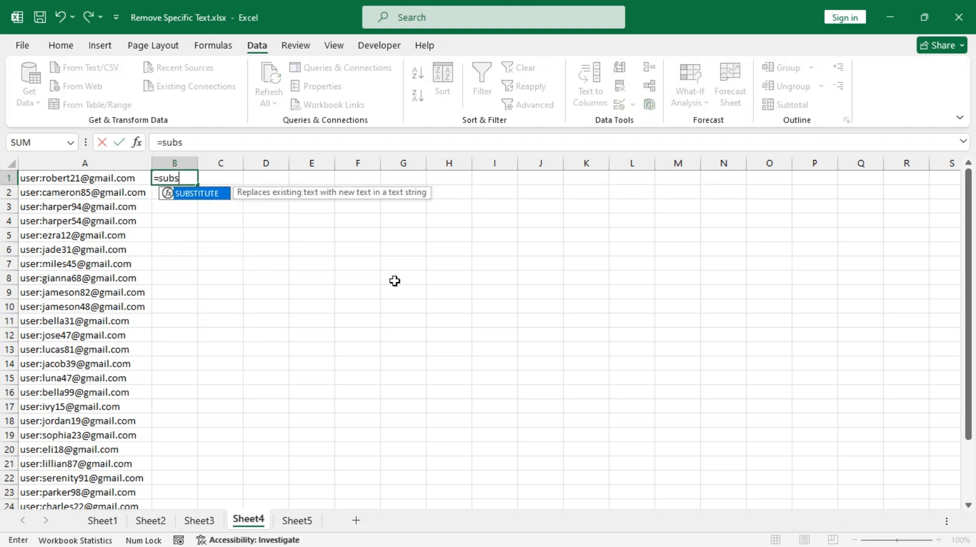
key("Tab")
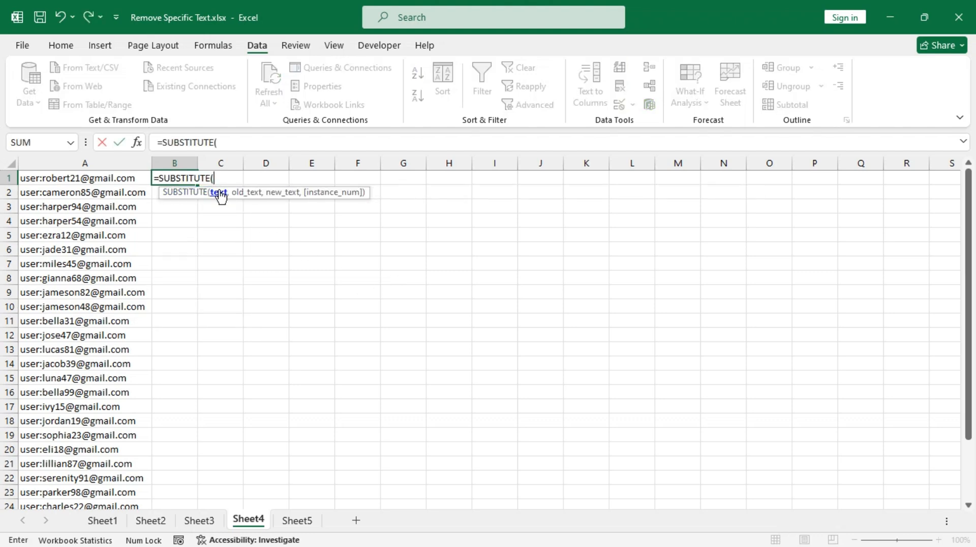
left_click(65, 178)
type(",")
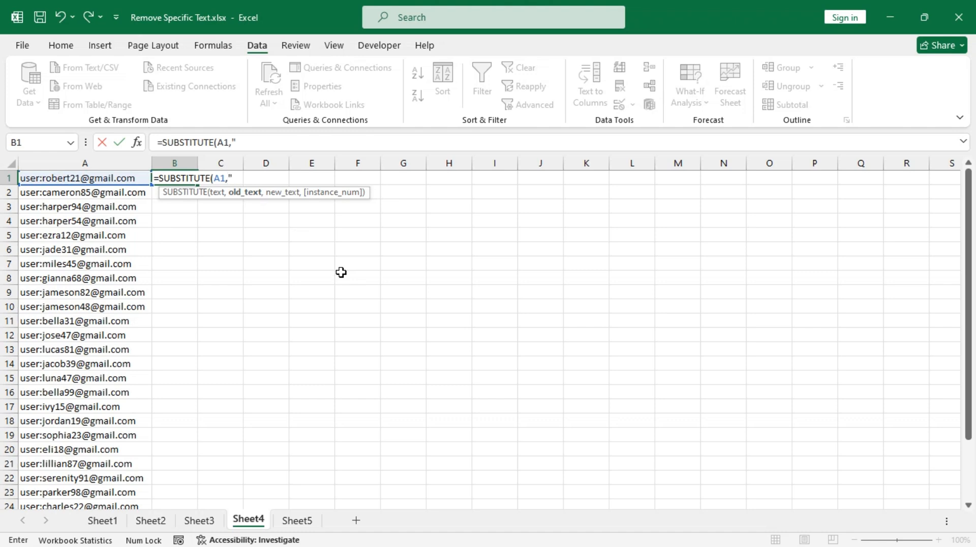
type("\"user:\",")
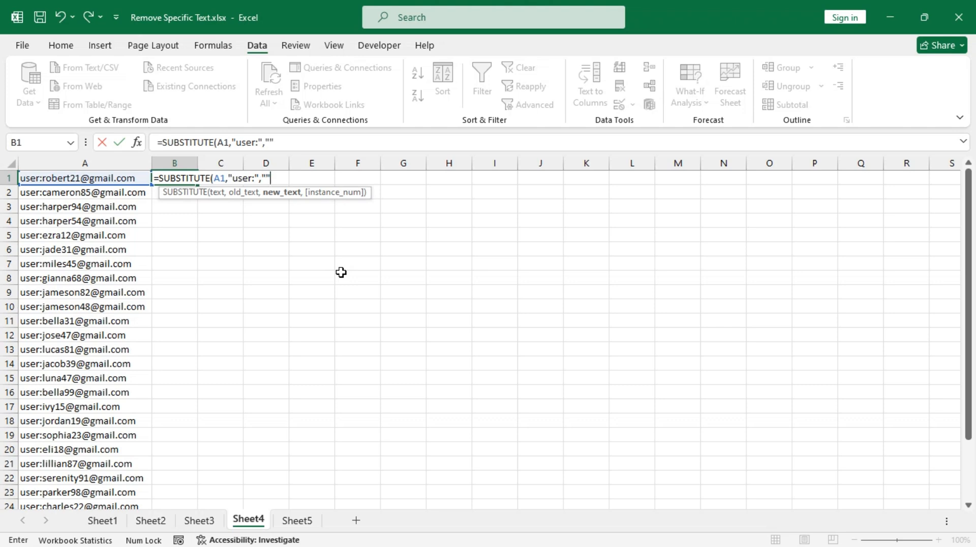
type(",")
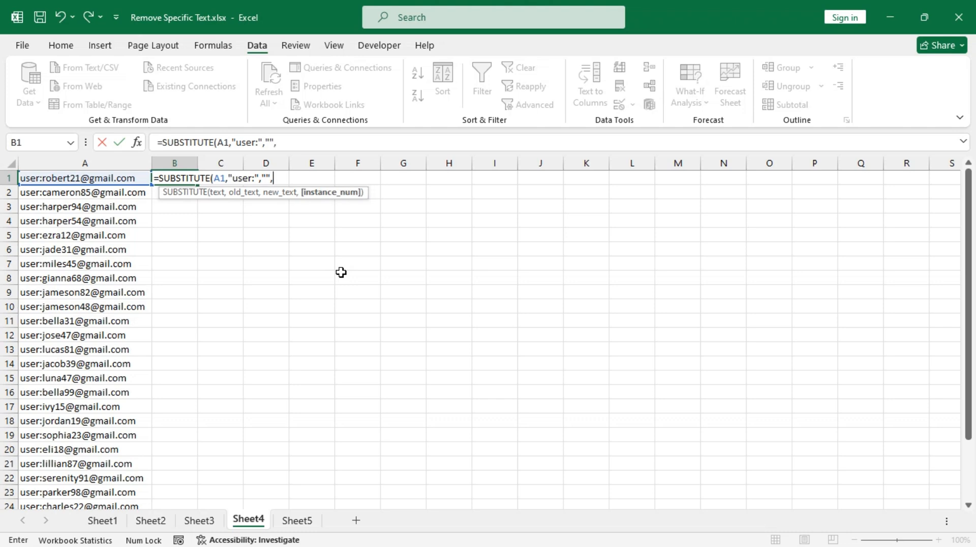
key("BackSpace")
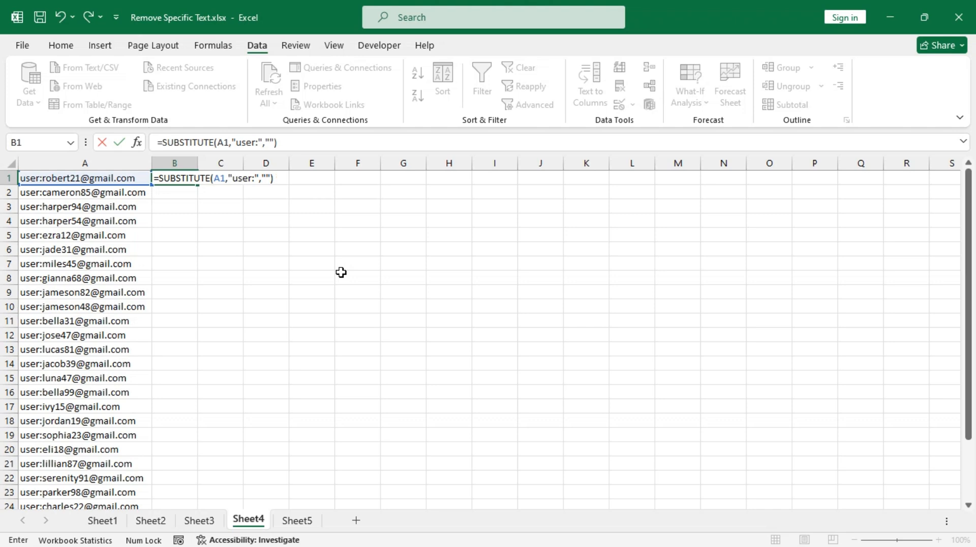
key("Return")
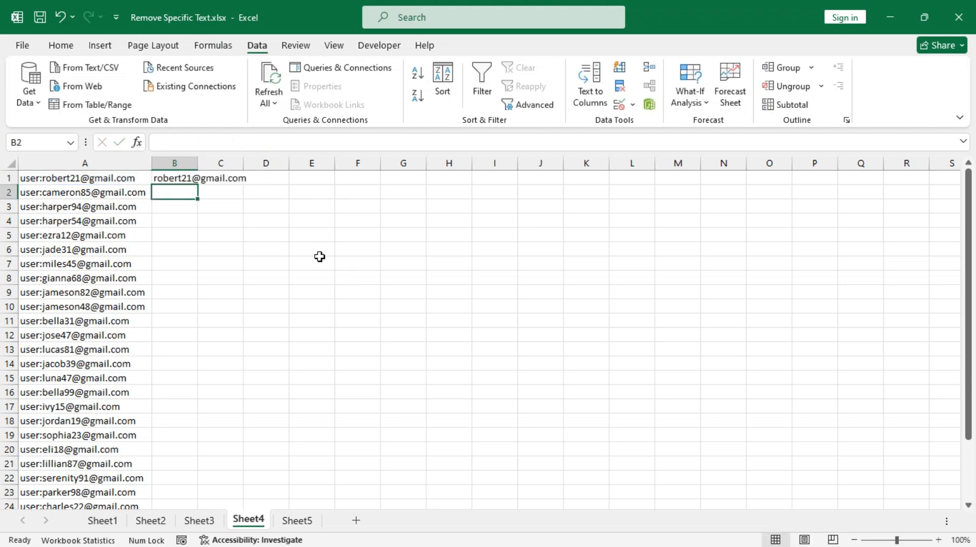
left_click(168, 178)
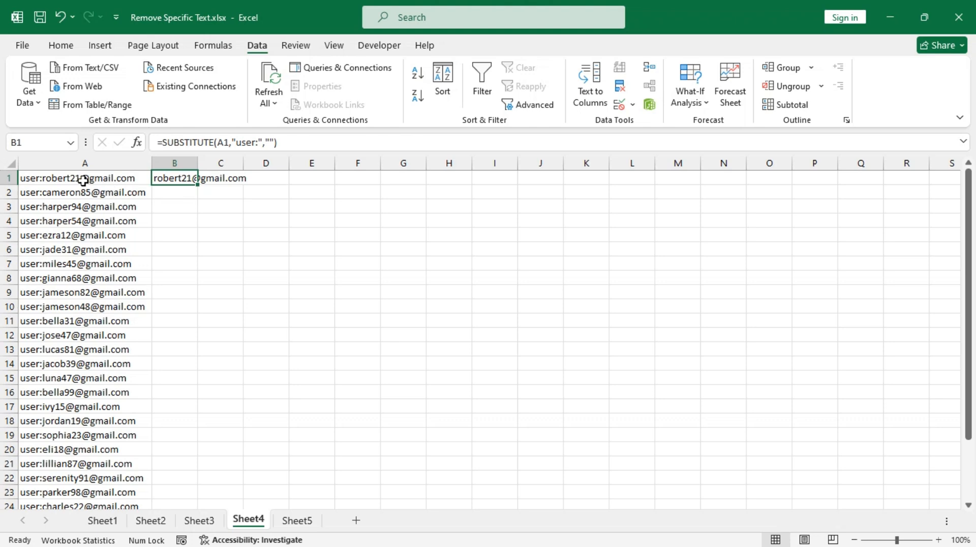
double_click(163, 179)
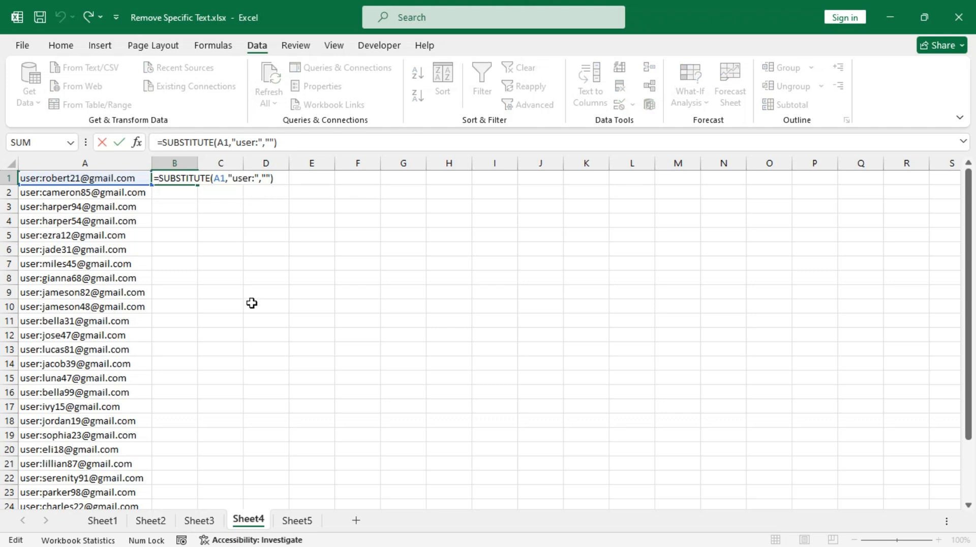
type("sub")
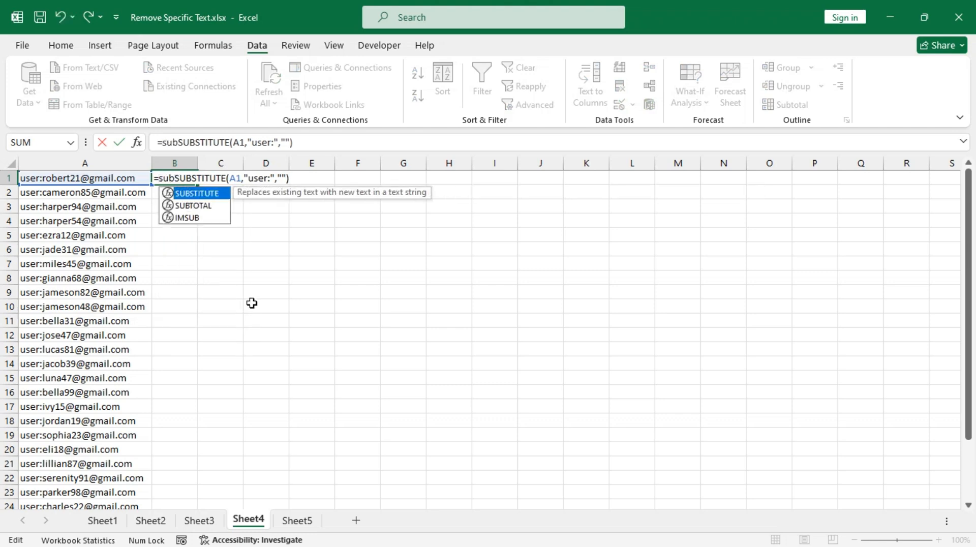
key("Tab")
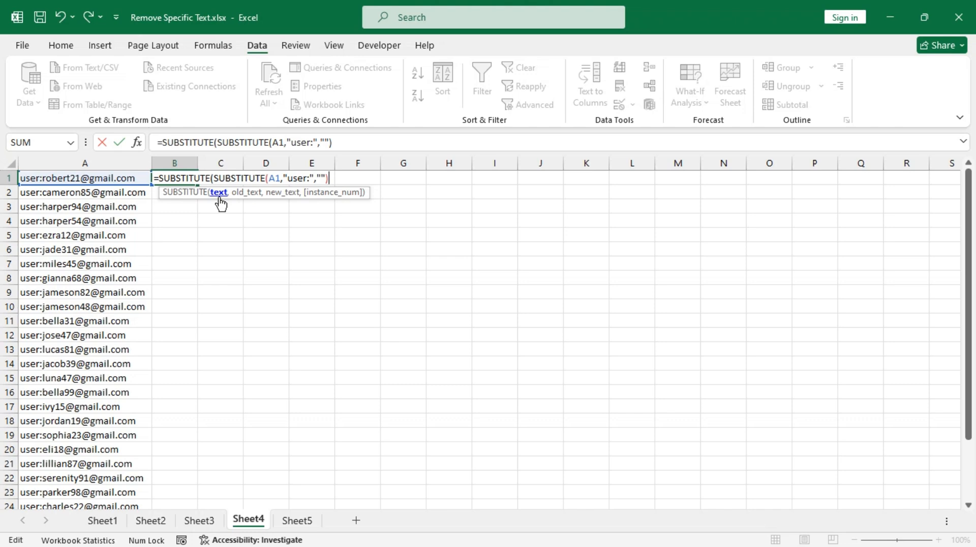
type(",")
type("\"")
type("@gma")
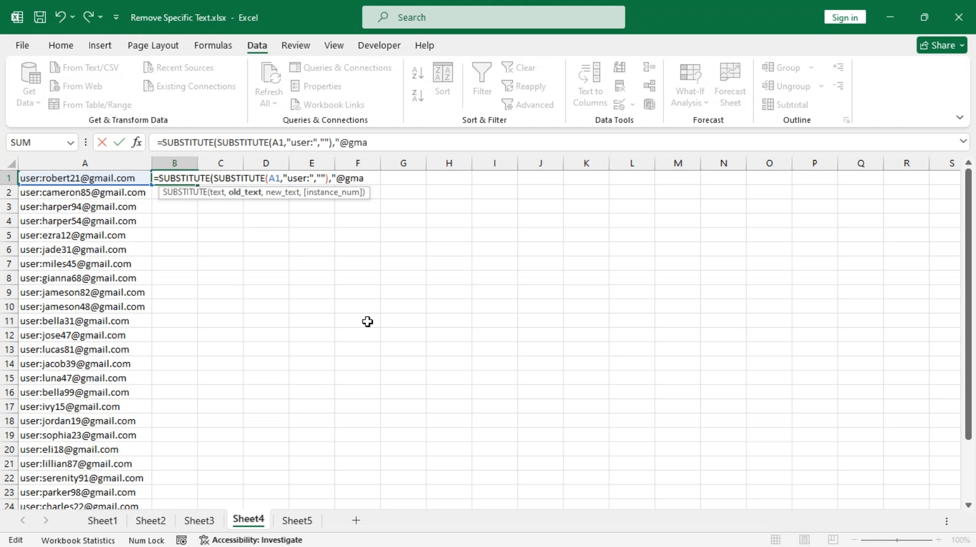
type("il.com")
type("\",\"")
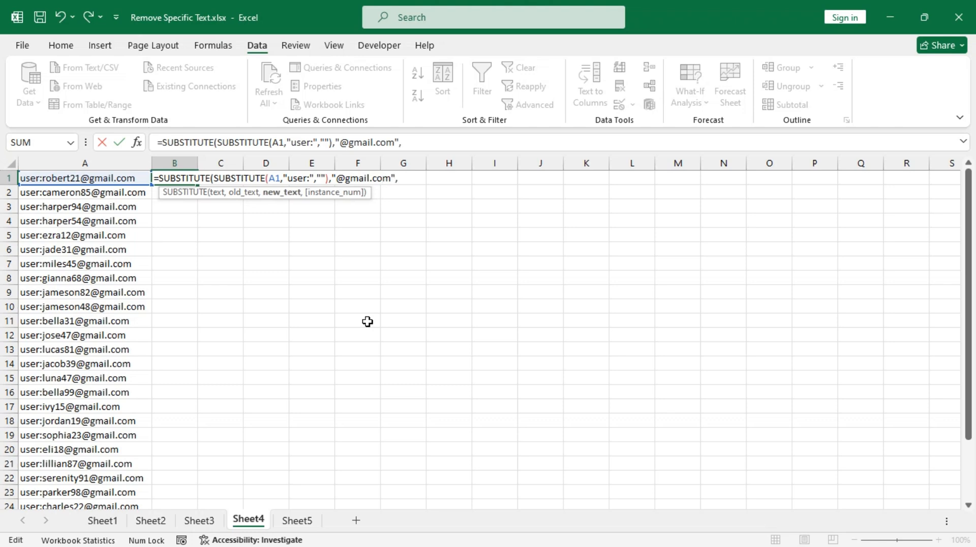
type("\")")
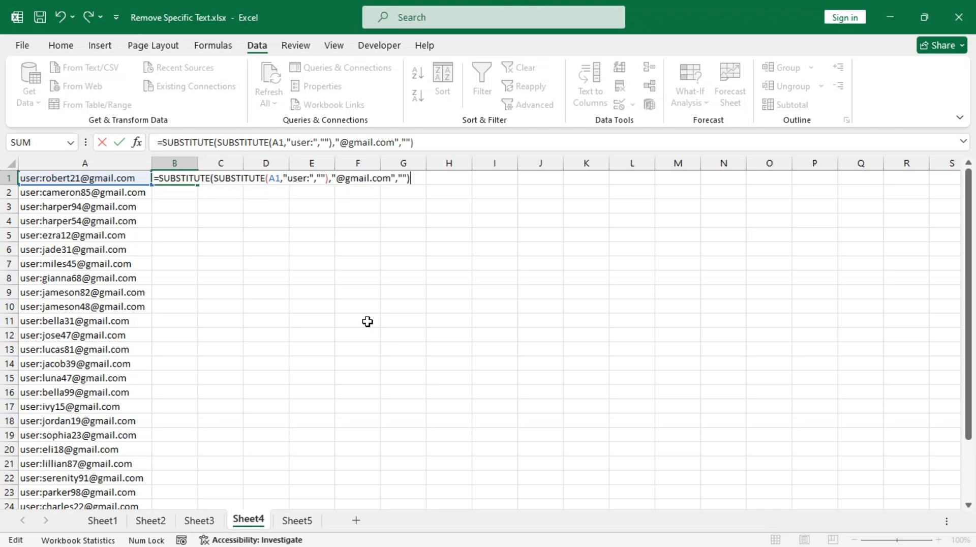
key("Return")
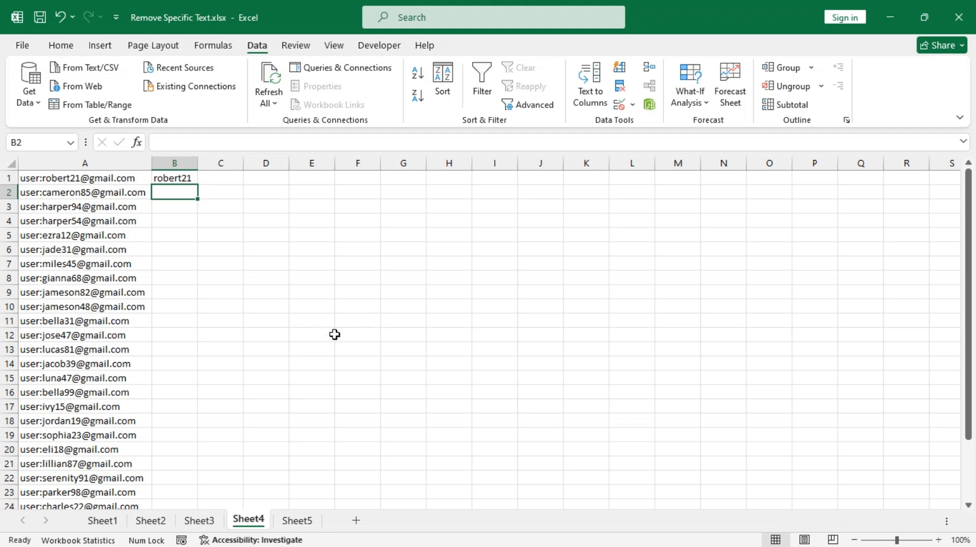
Fill the nested formula down all 28 rows and autofit column B
left_click(188, 178)
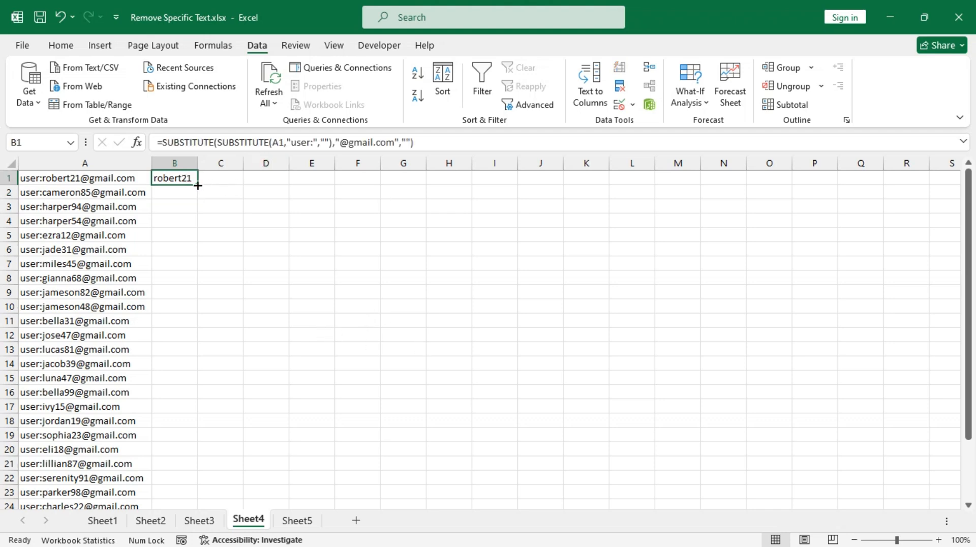
double_click(197, 185)
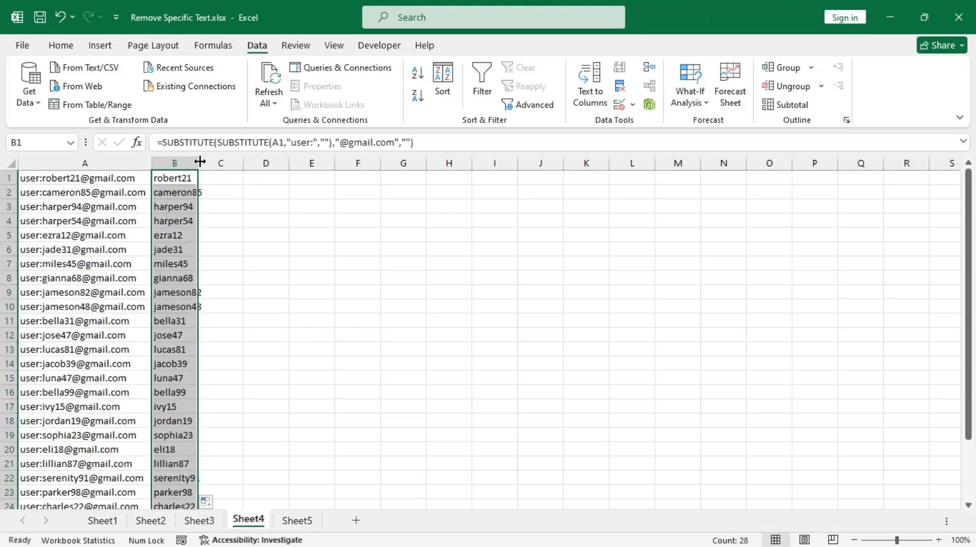
double_click(192, 167)
scroll(229, 296, "down", 1)
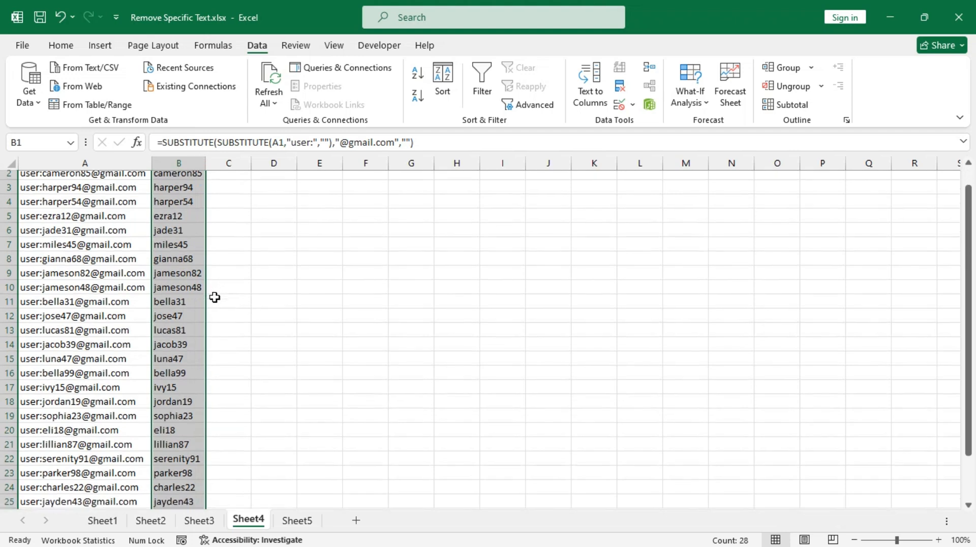
scroll(218, 294, "up", 1)
left_click(299, 523)
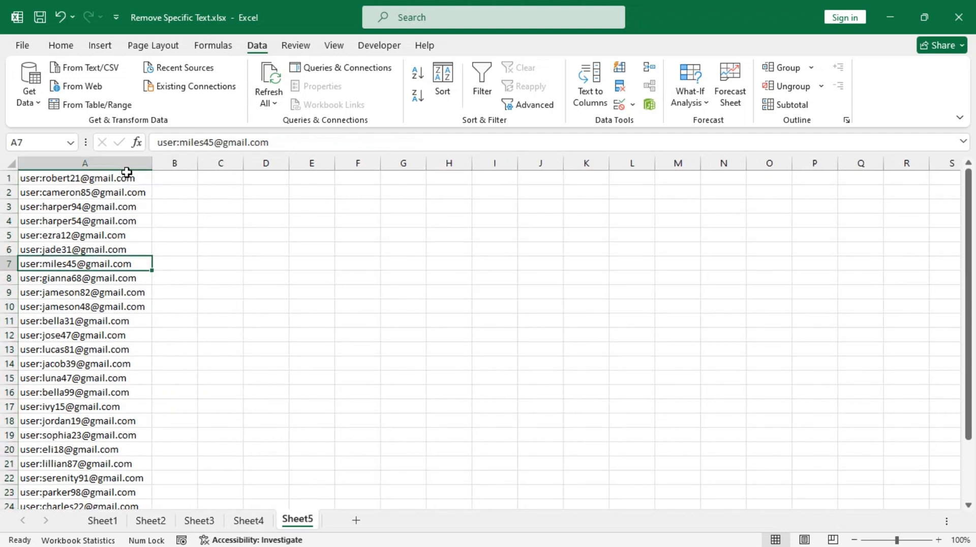
Begin =REPLACE(A1,1, in Sheet5's B1, targeting A1's email from character 1
left_click(171, 181)
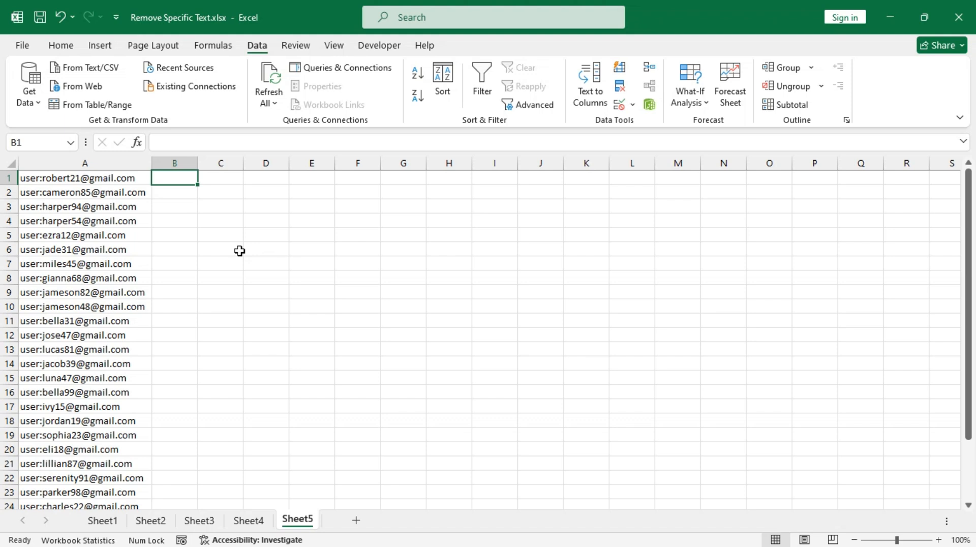
type("=")
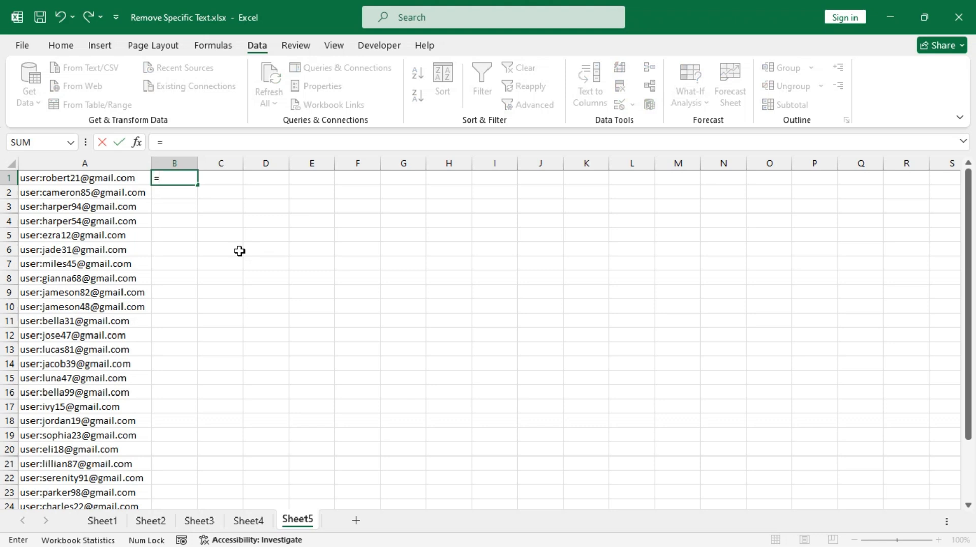
type("repl")
key("Tab")
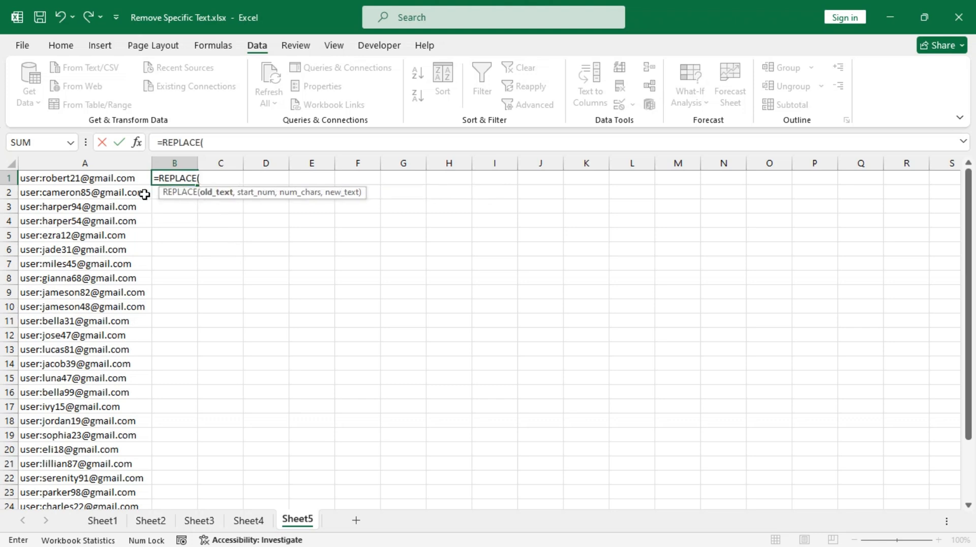
left_click(103, 179)
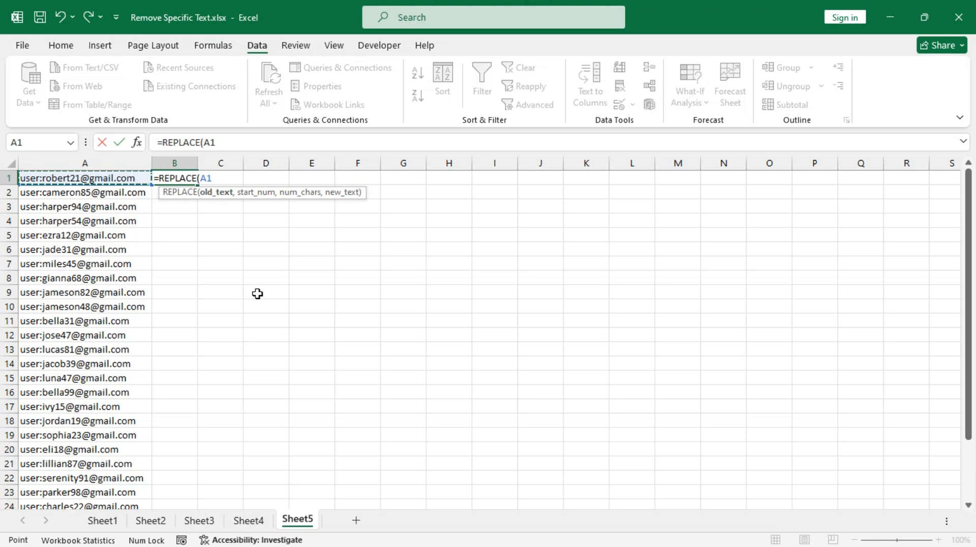
type(",")
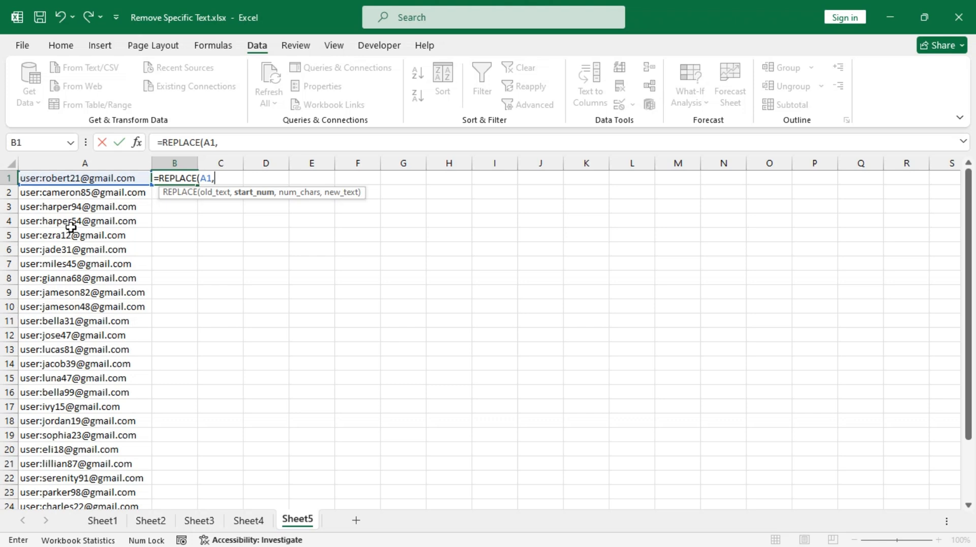
type("1,")
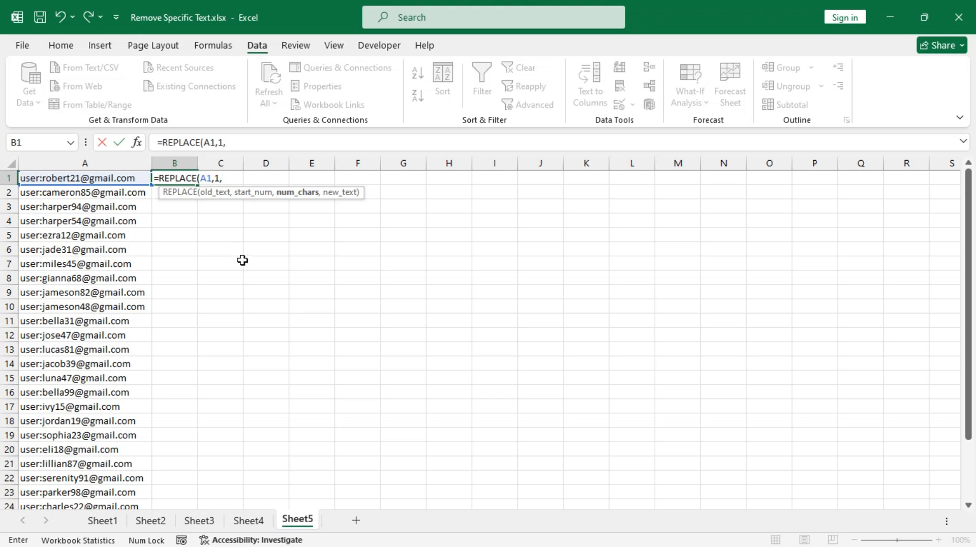
type("find")
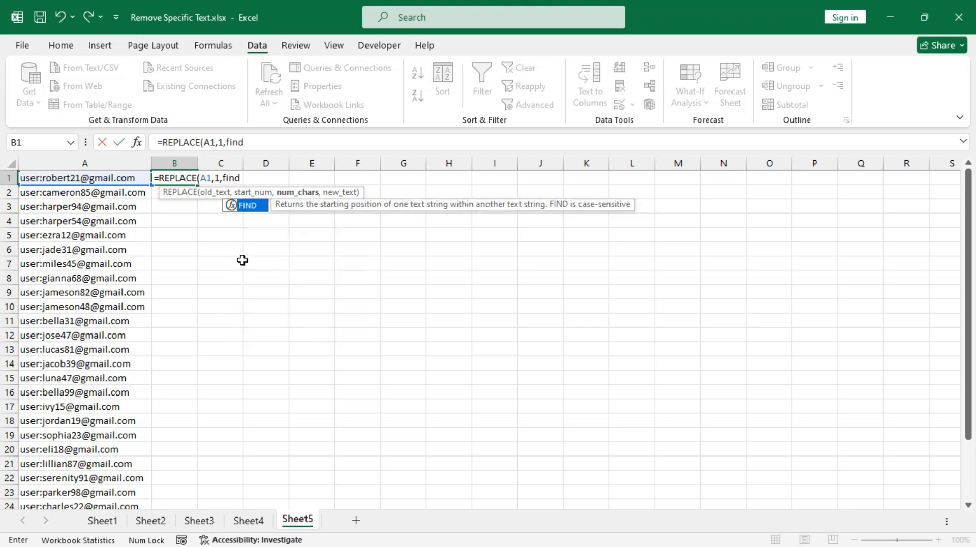
key("Tab")
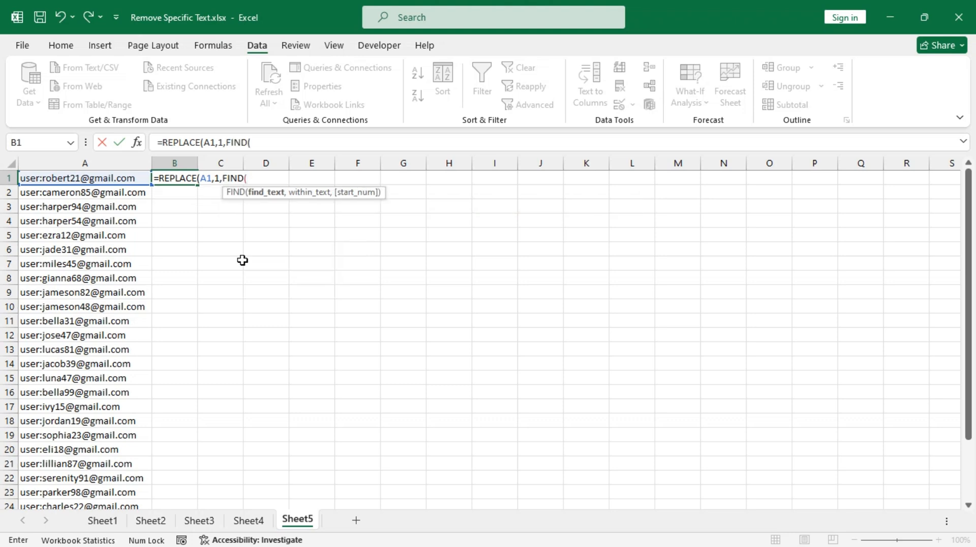
type("\":\",")
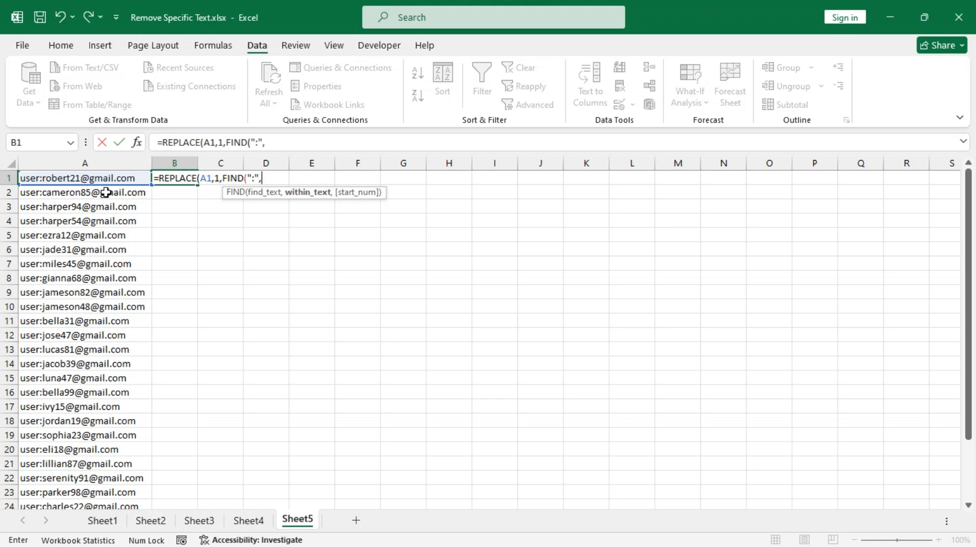
left_click(88, 178)
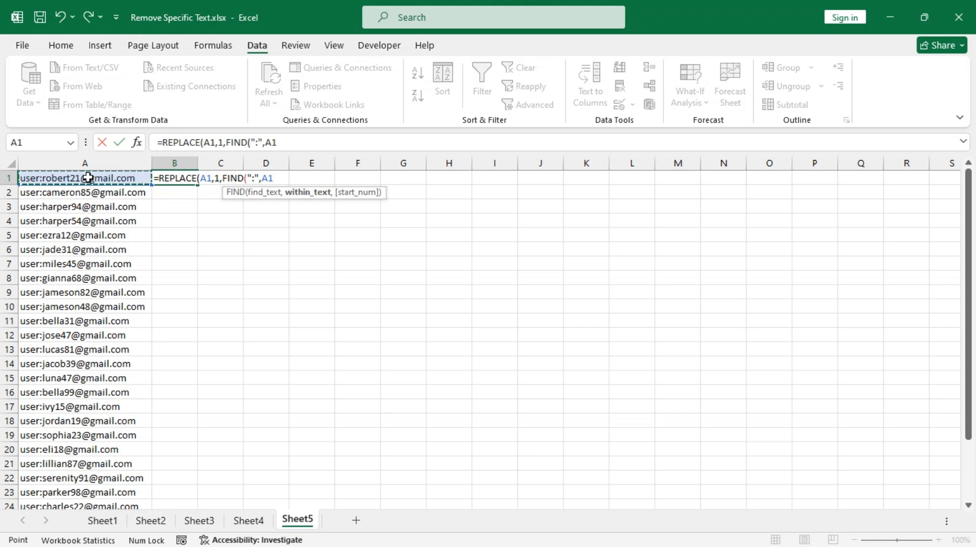
type(")")
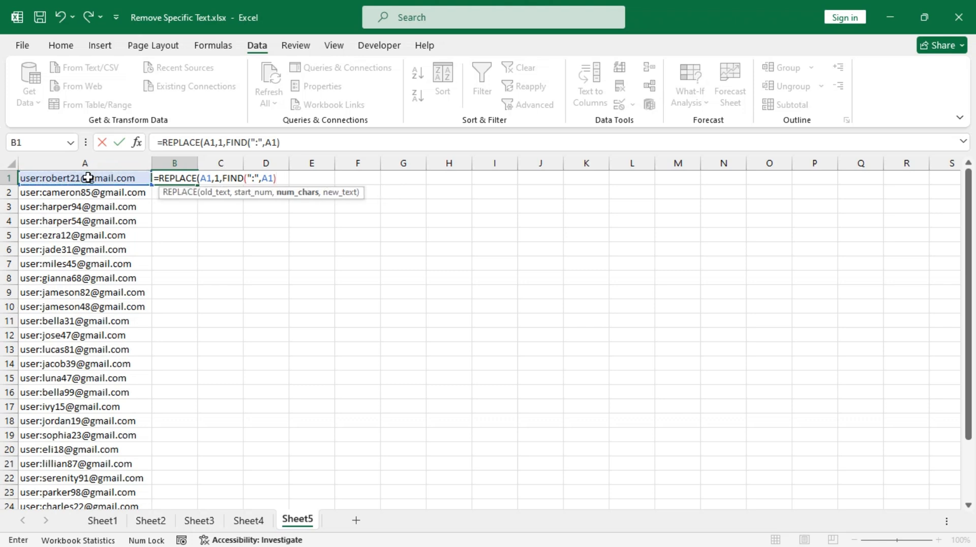
type(",\"\")")
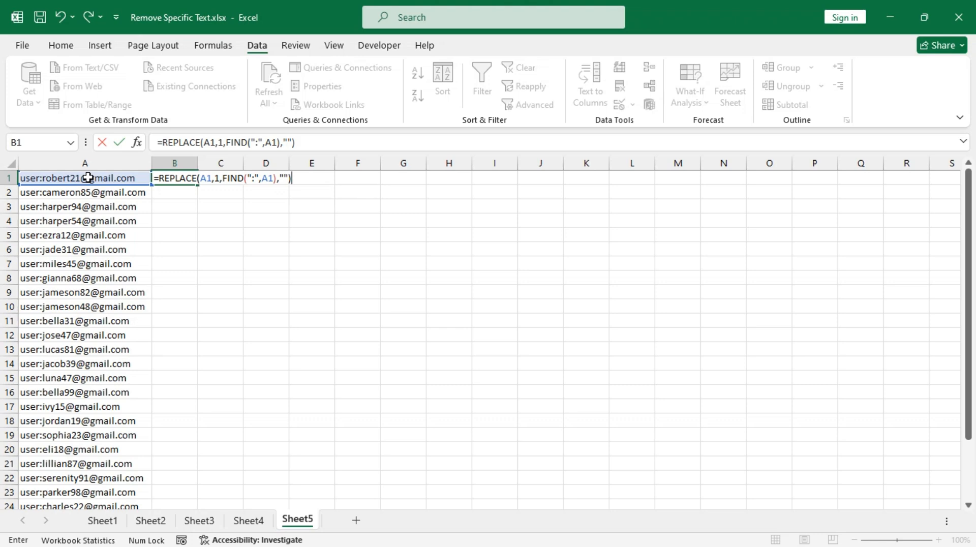
key("Return")
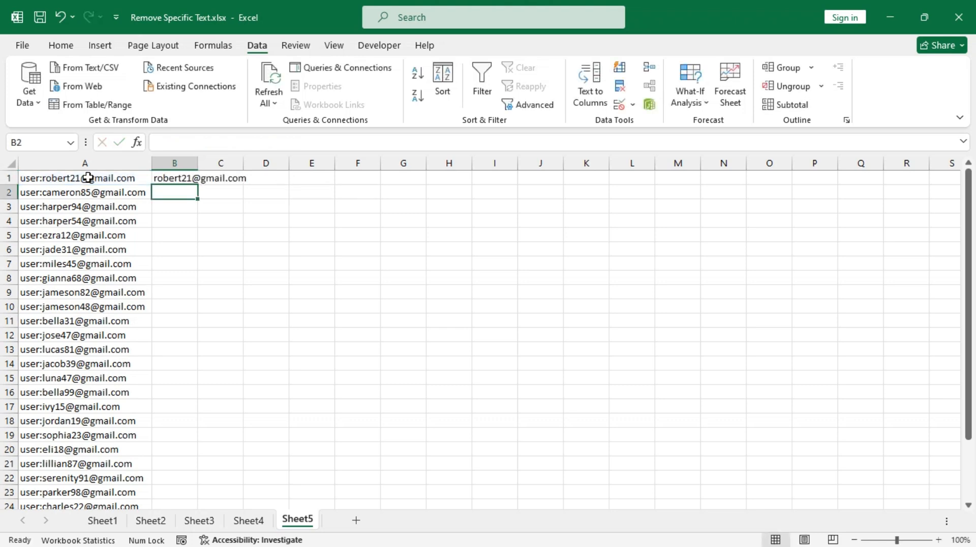
Fill the B1 REPLACE formula down all 28 rows and autofit column B
left_click(187, 177)
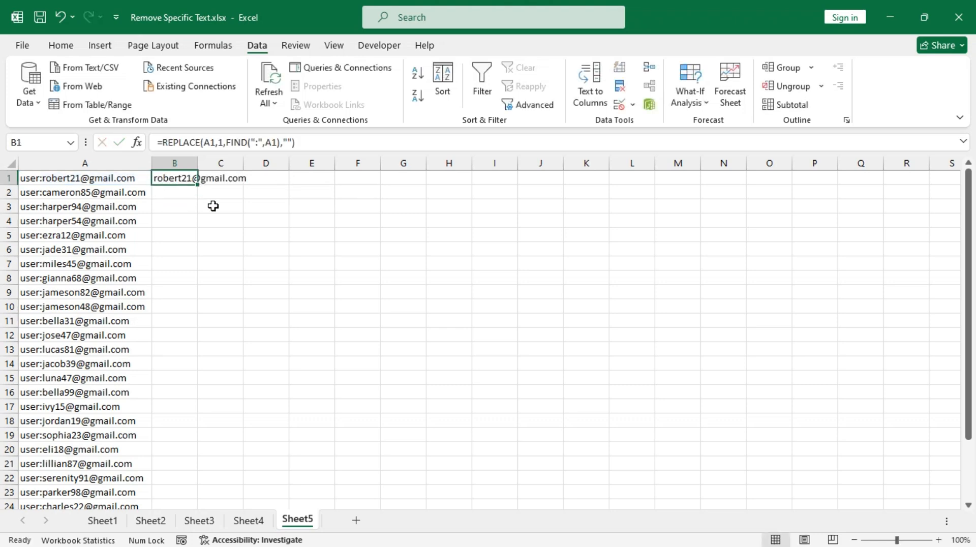
double_click(198, 185)
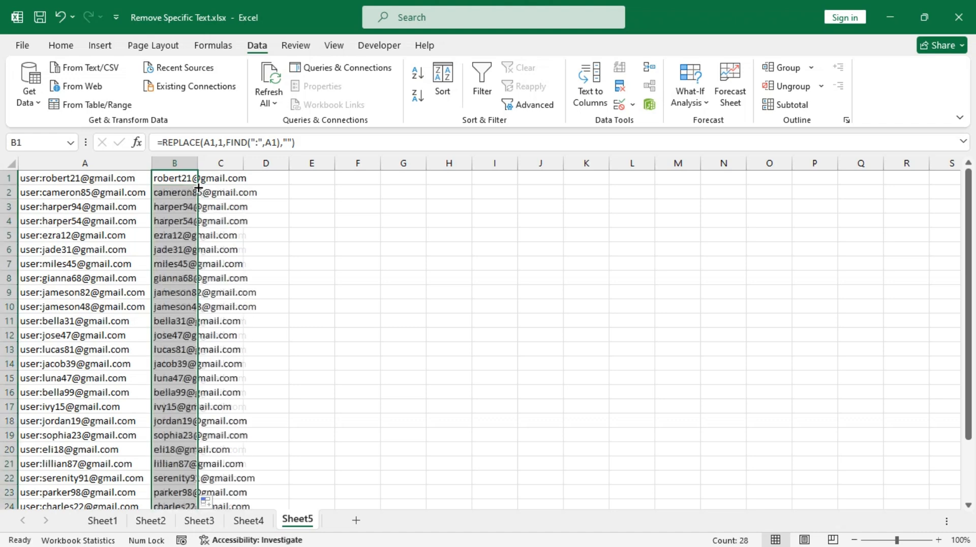
double_click(198, 162)
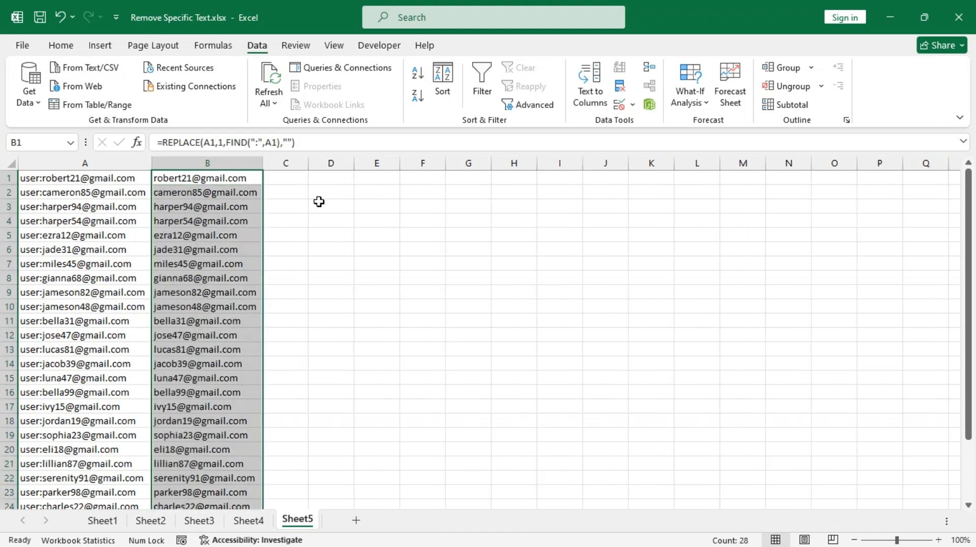
left_click(322, 178)
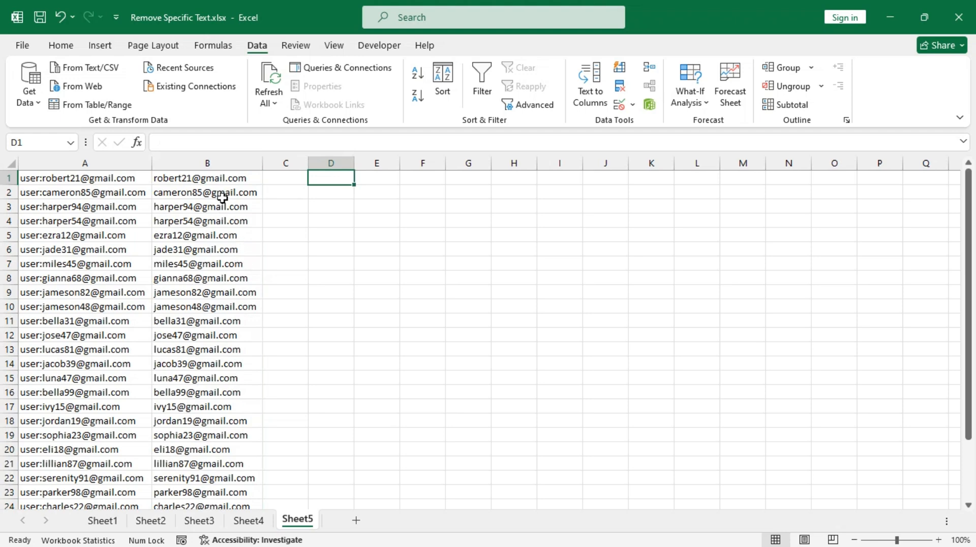
scroll(198, 359, "down", 1)
scroll(198, 359, "up", 1)
left_click(61, 45)
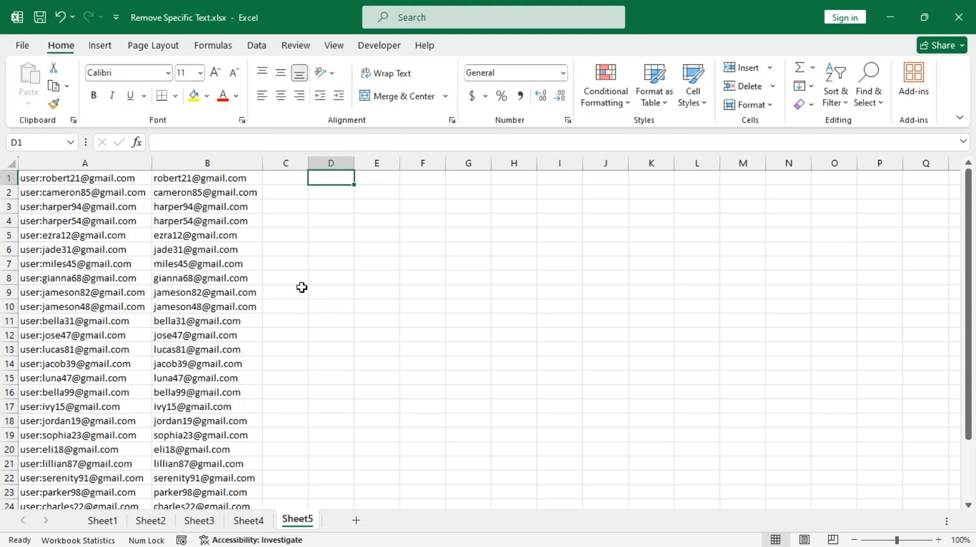